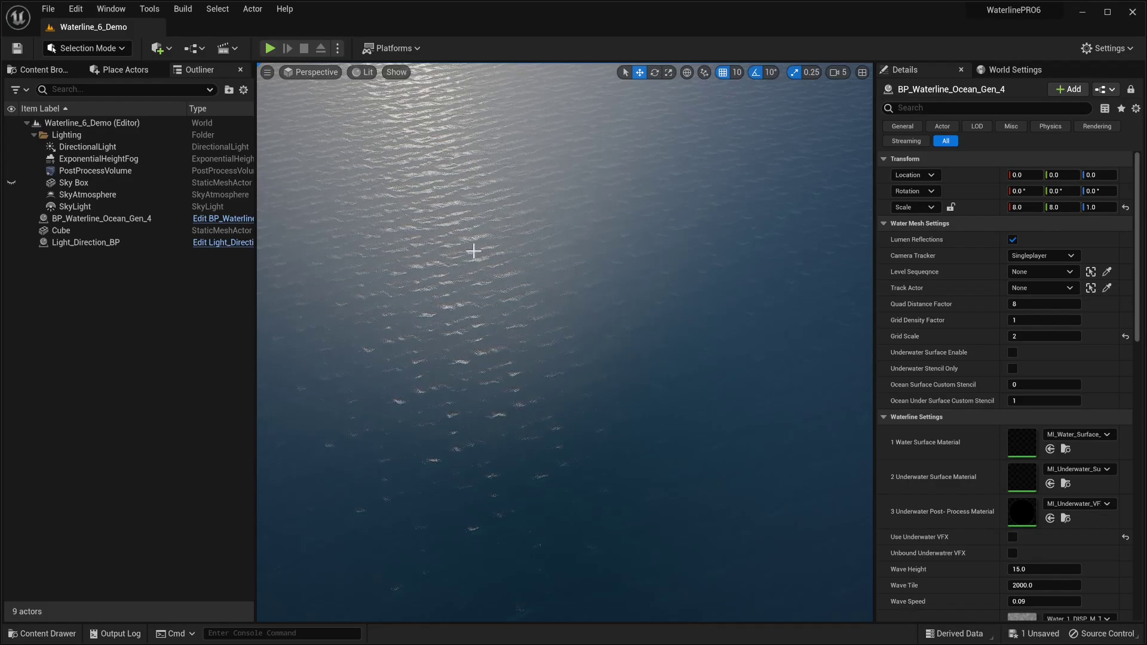
Step: Switch the viewport to Wireframe view mode and examine the ocean's mesh grid towards the distance
{"action": "right_click_drag", "start_coordinate": [586, 270], "coordinate": [562, 158]}
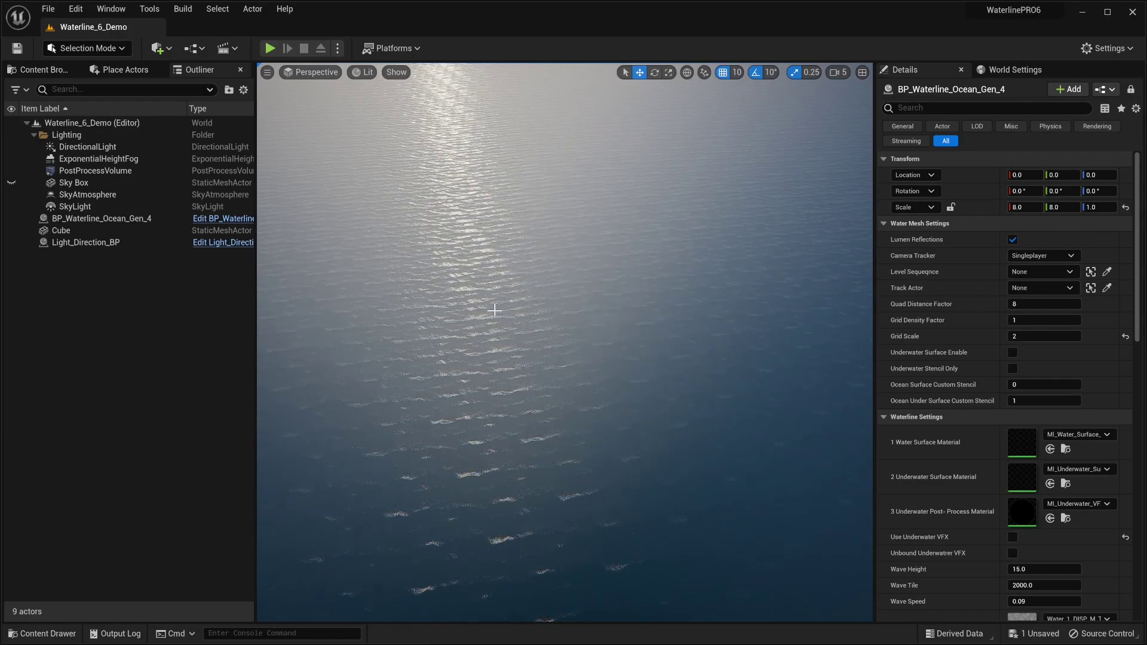
{"action": "right_click_drag", "start_coordinate": [527, 266], "coordinate": [568, 267]}
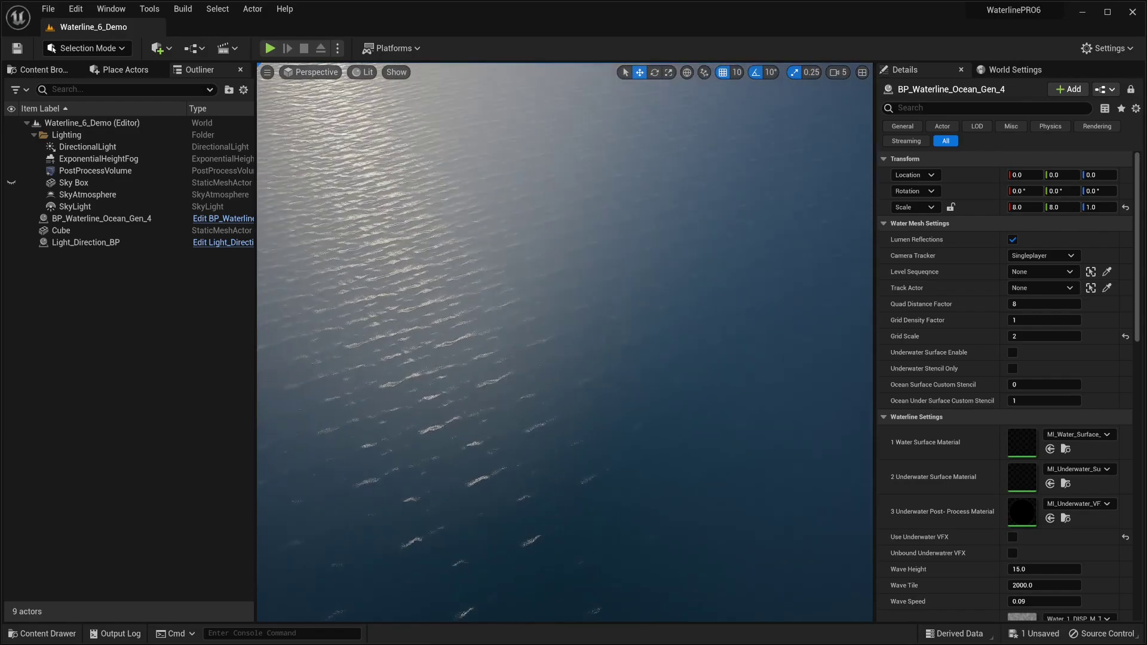
{"action": "left_click", "coordinate": [365, 73]}
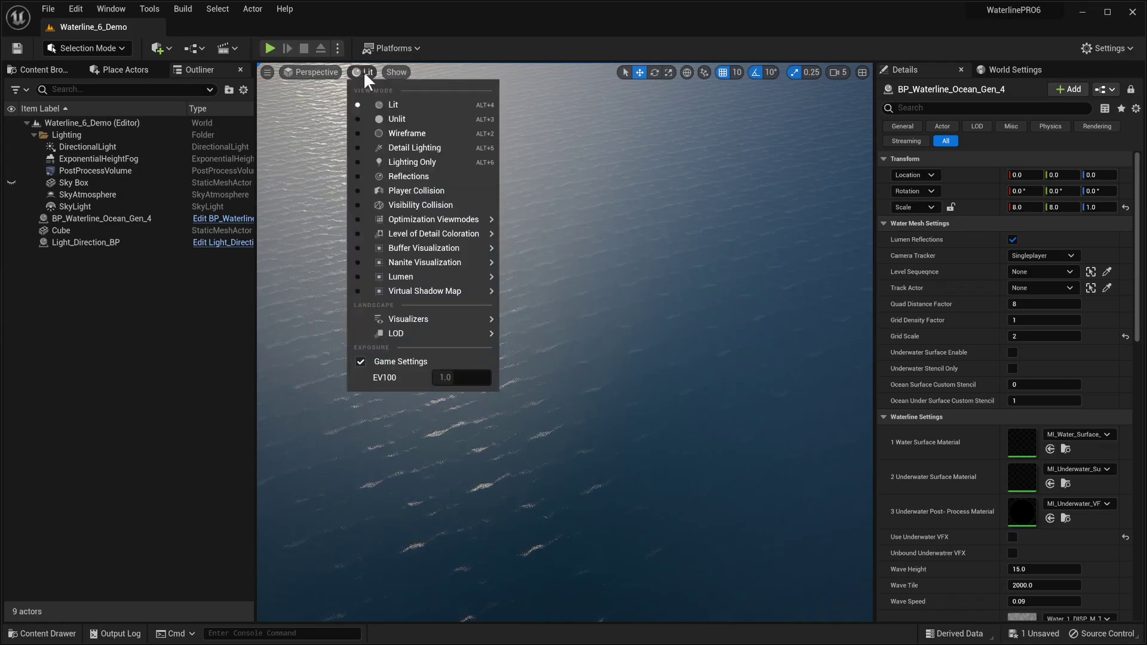
{"action": "left_click", "coordinate": [386, 132]}
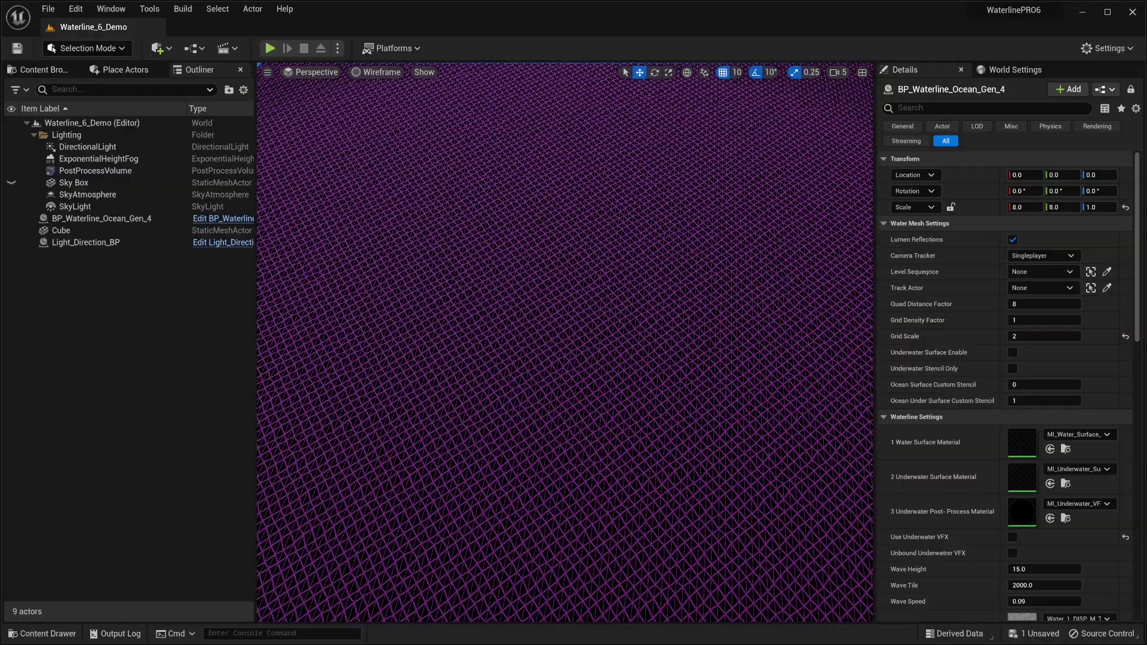
{"action": "right_click_drag", "start_coordinate": [564, 342], "coordinate": [508, 312]}
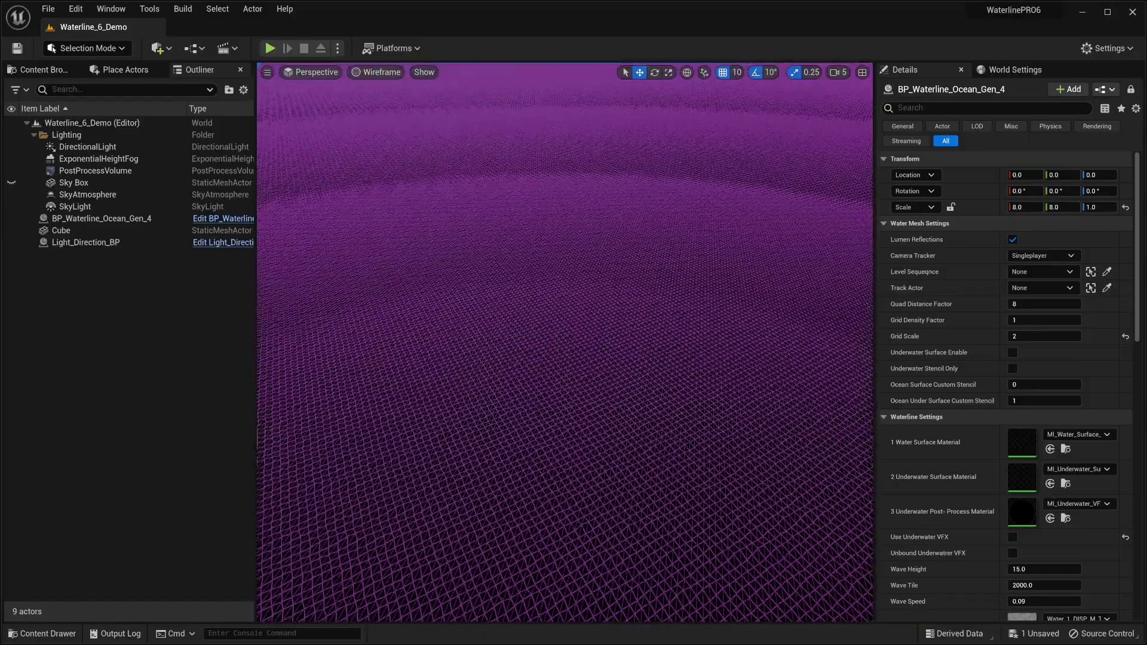
{"action": "right_click_drag", "start_coordinate": [563, 342], "coordinate": [564, 472]}
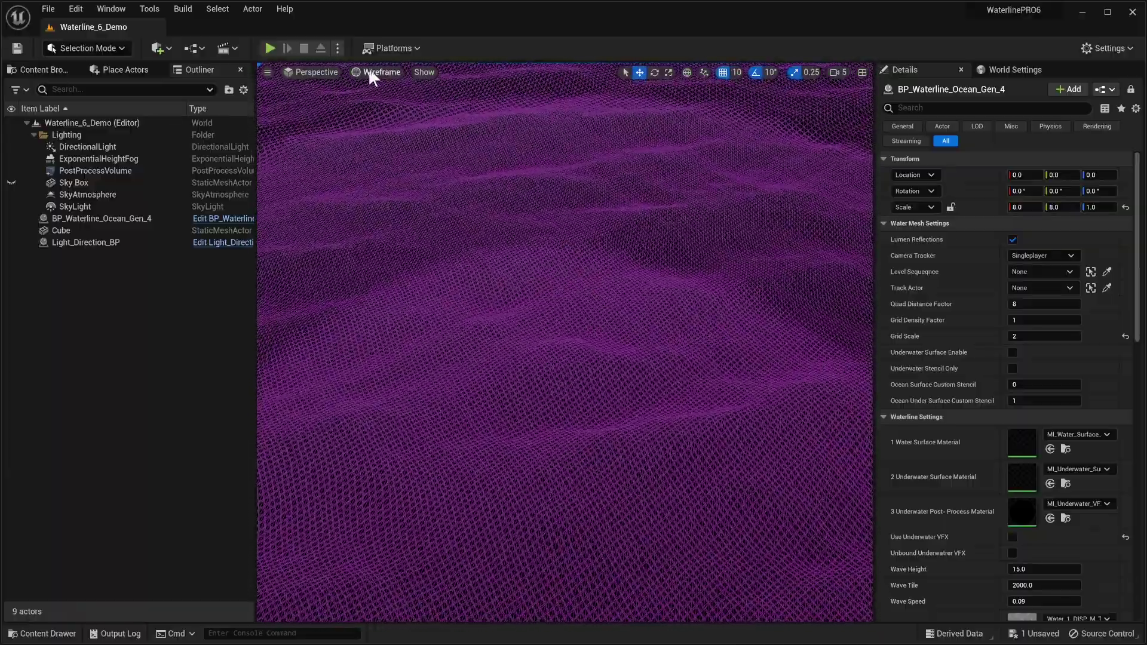
Step: Return the viewport to Lit view mode and look over the ocean surface and its Waterline settings
{"action": "left_click", "coordinate": [369, 71]}
{"action": "left_click", "coordinate": [392, 104]}
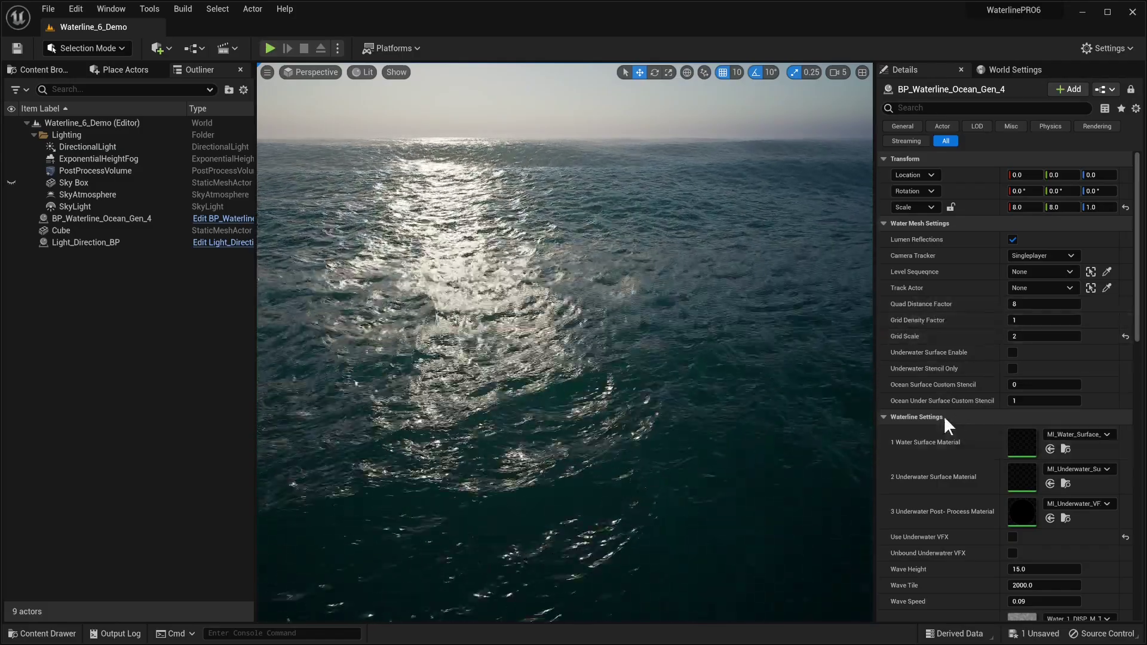
{"action": "scroll", "coordinate": [946, 418], "scroll_direction": "down", "scroll_amount": 3}
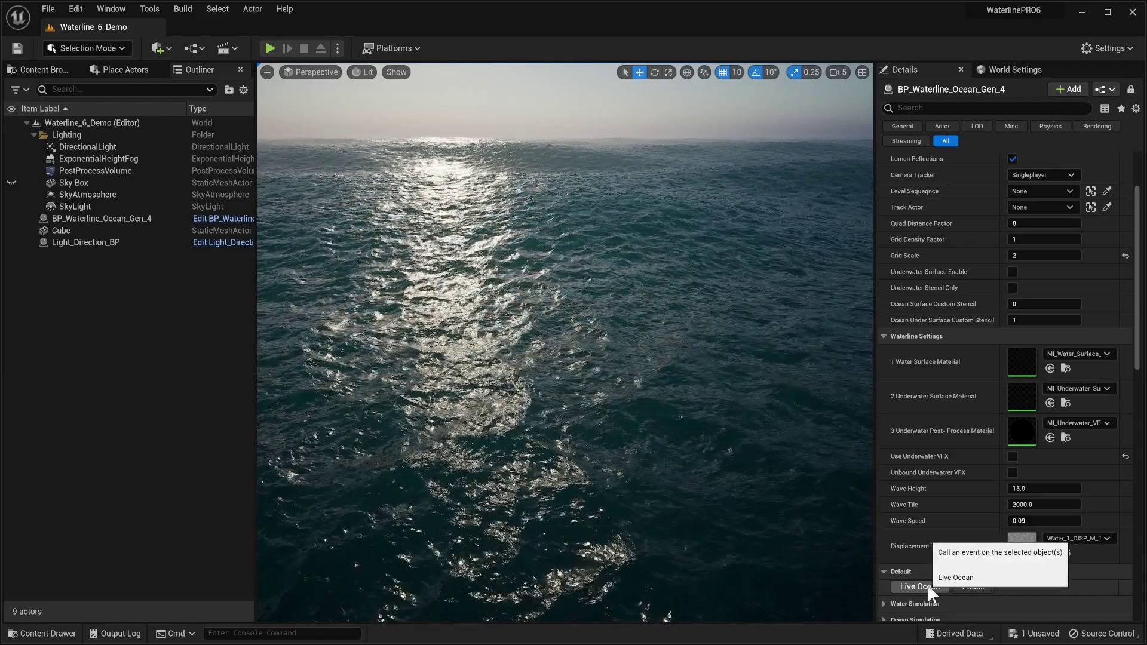
{"action": "right_click_drag", "start_coordinate": [794, 538], "coordinate": [792, 582]}
{"action": "key", "text": "w"}
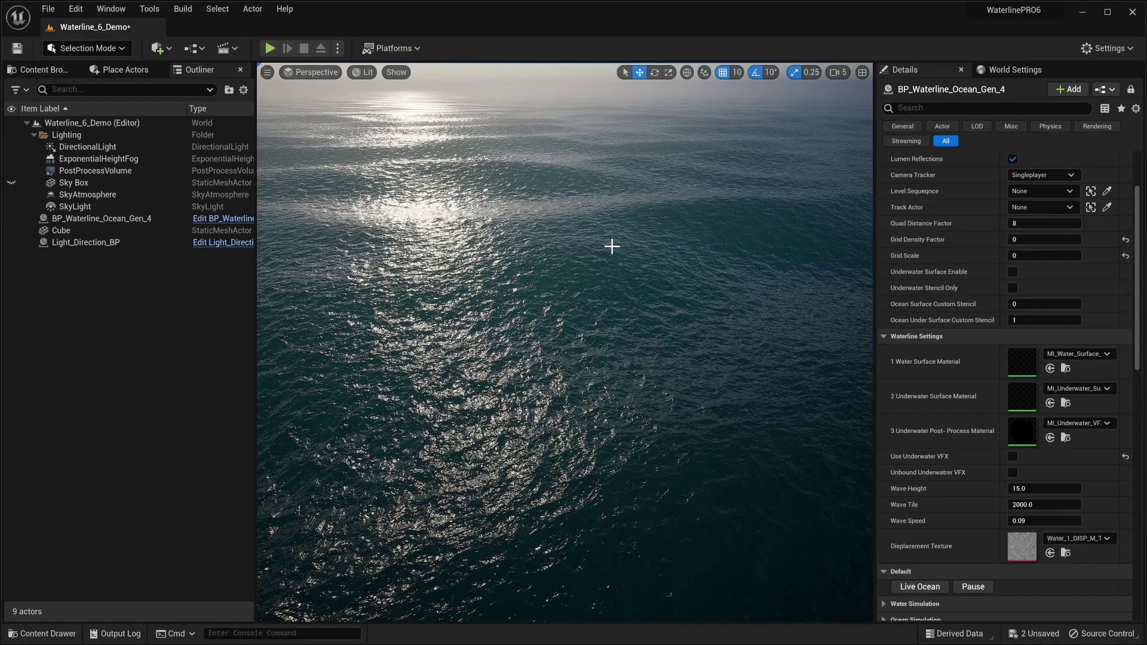
Step: Try Quad Distance Factor values of 7 and 4 on the ocean actor, and settle on 5
{"action": "left_click", "coordinate": [1046, 224]}
{"action": "type", "text": "7"}
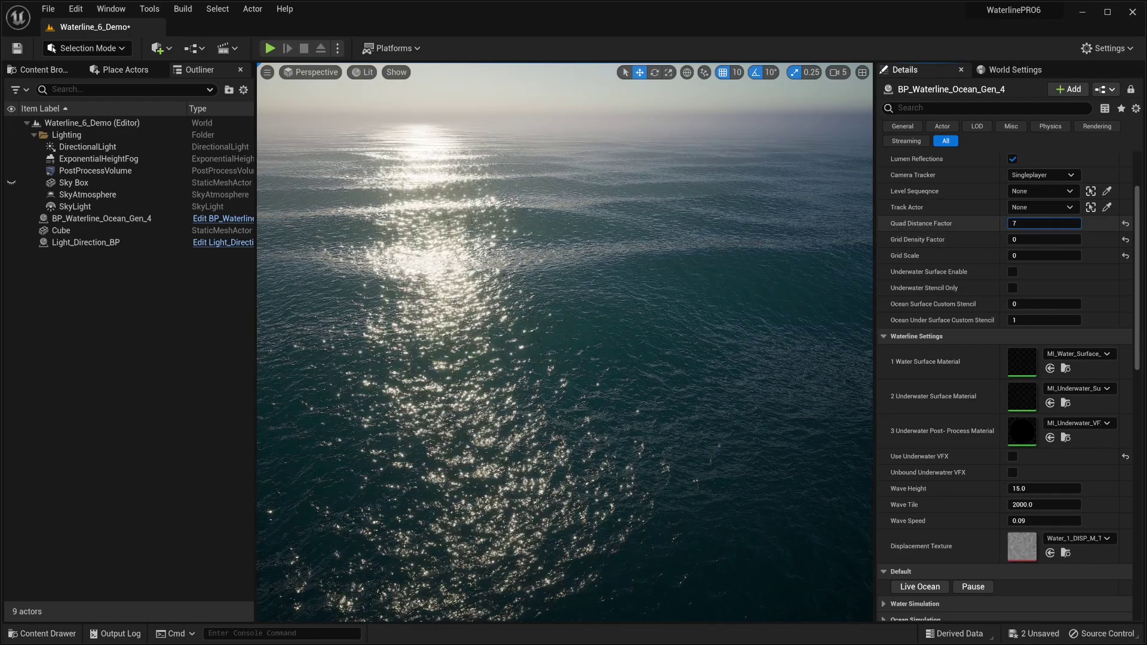
{"action": "key", "text": "BackSpace"}
{"action": "type", "text": "4"}
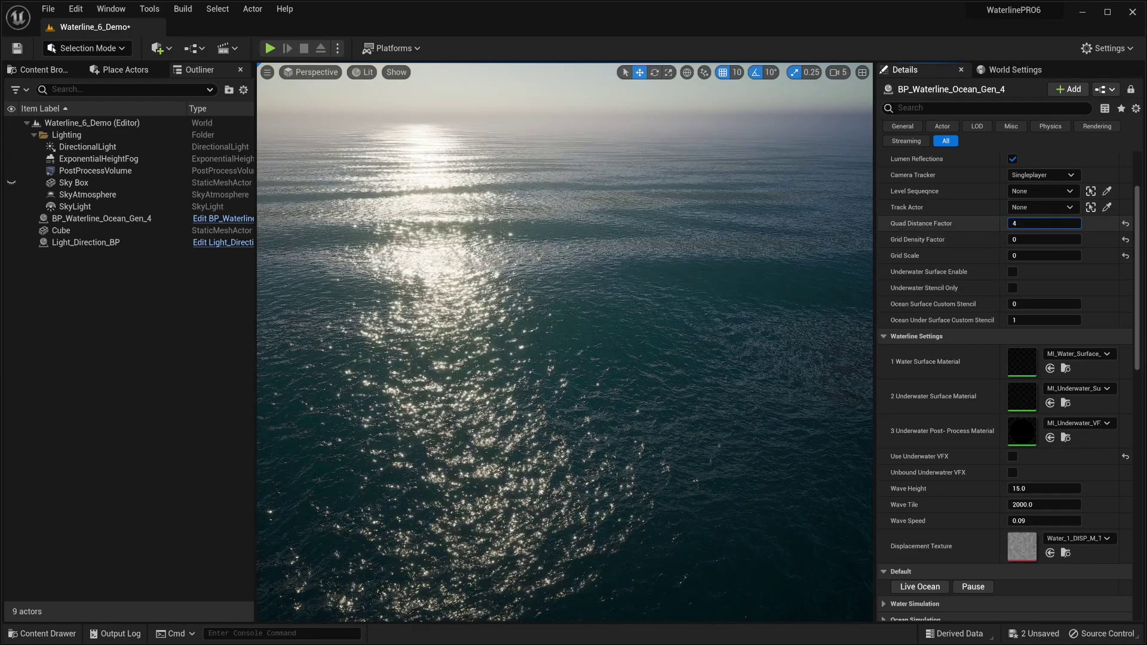
{"action": "key", "text": "BackSpace"}
{"action": "type", "text": "5"}
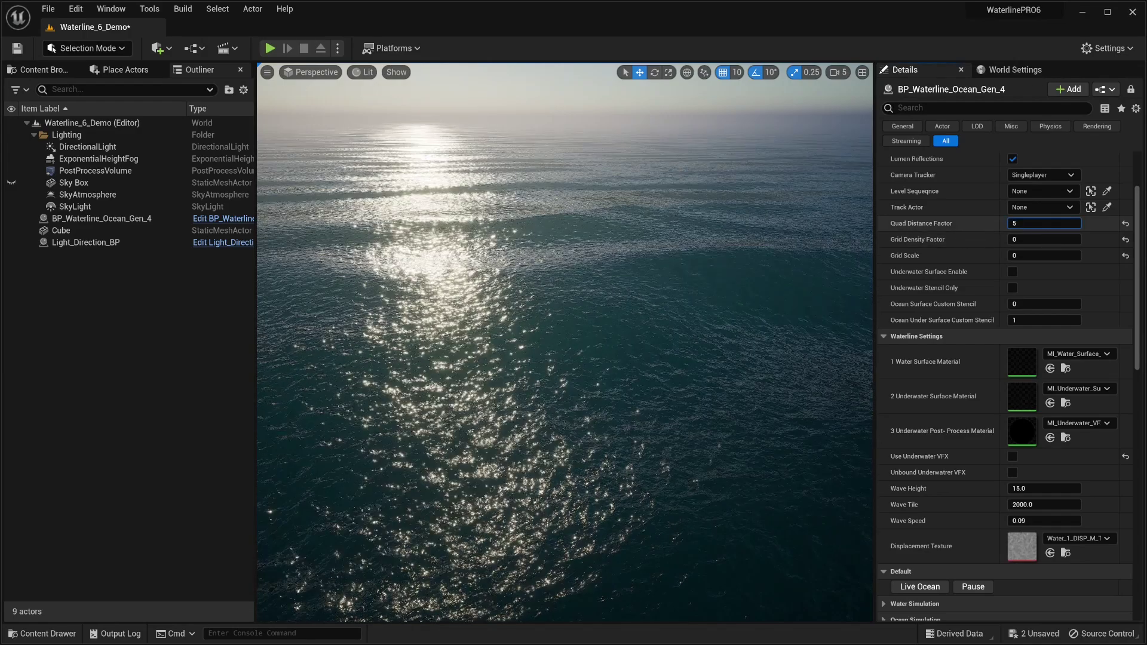
{"action": "key", "text": "Return"}
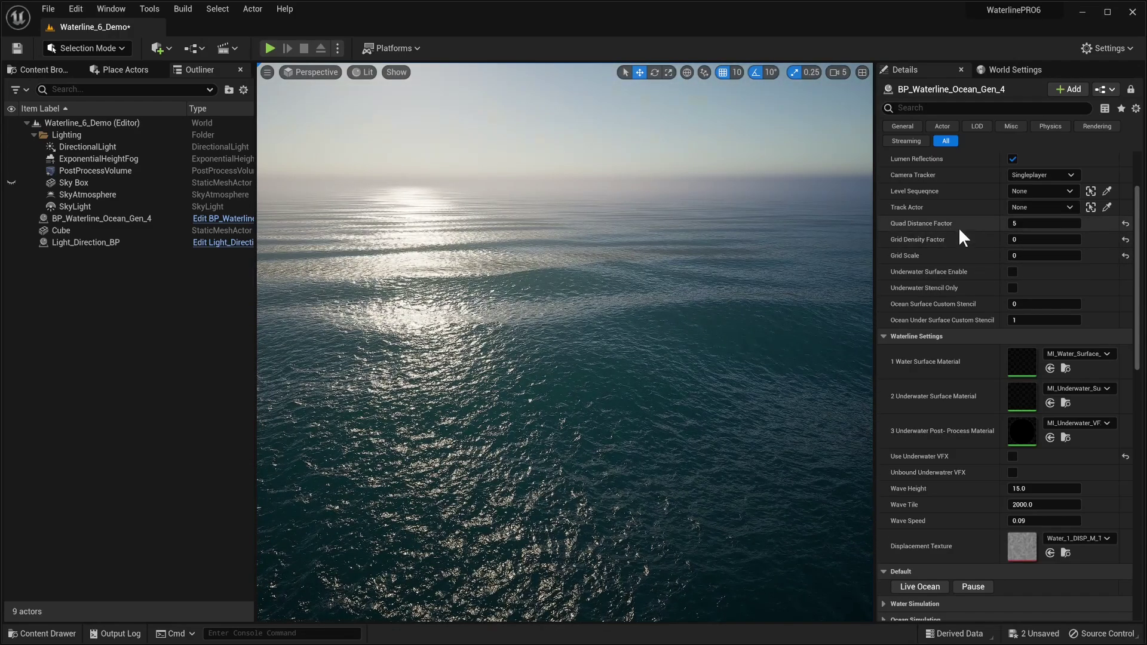
Step: Examine the waves from different heights, and the ocean mesh's density rings and outer edge in Wireframe view mode
{"action": "right_click_drag", "start_coordinate": [697, 268], "coordinate": [697, 339]}
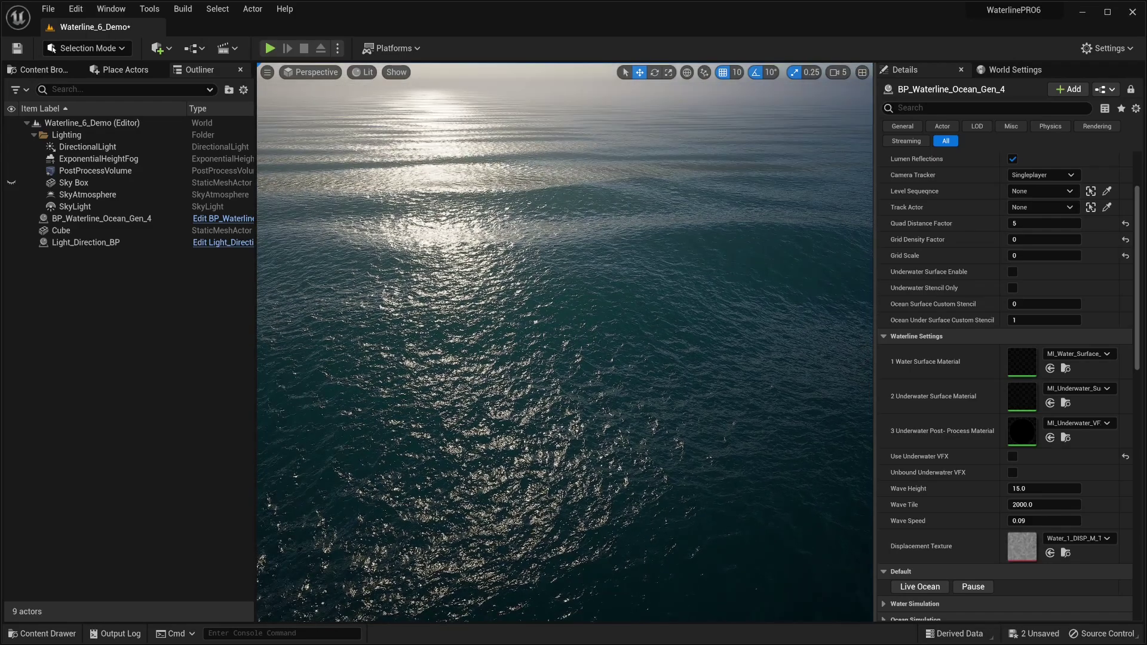
{"action": "key", "text": "q"}
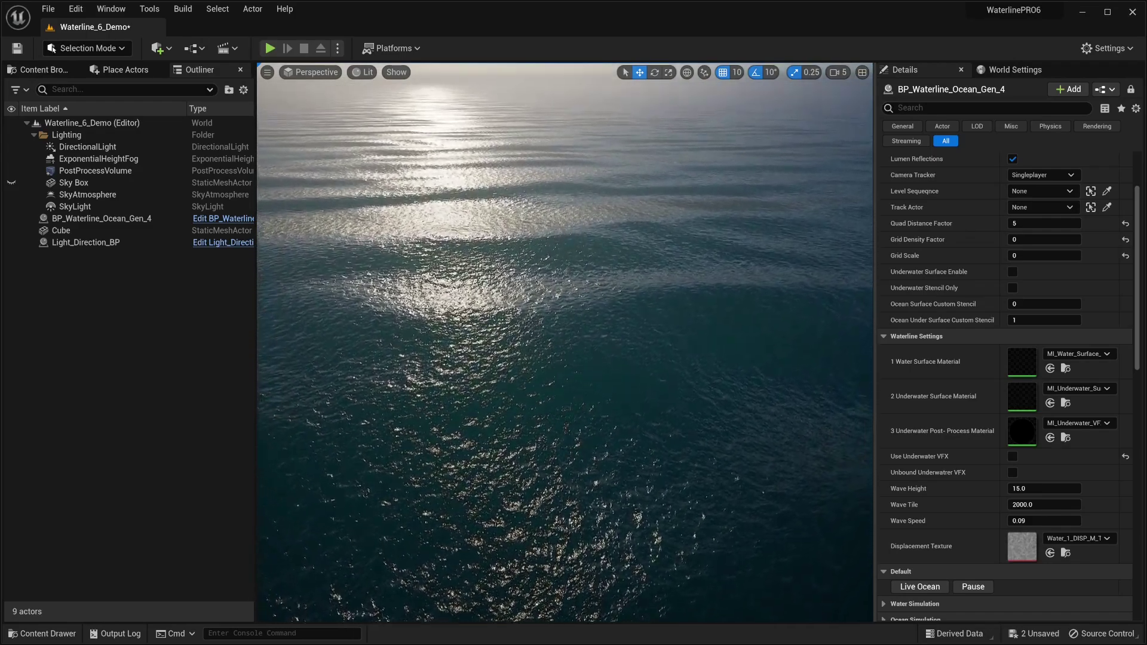
{"action": "key", "text": "e"}
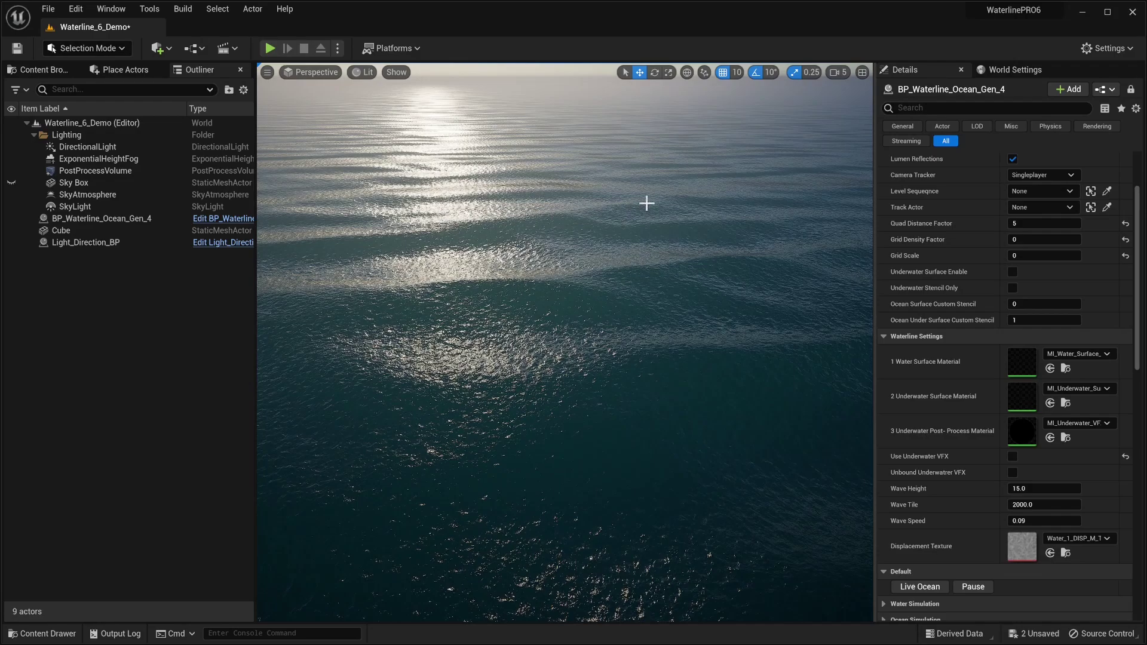
{"action": "right_click_drag", "start_coordinate": [649, 211], "coordinate": [650, 242]}
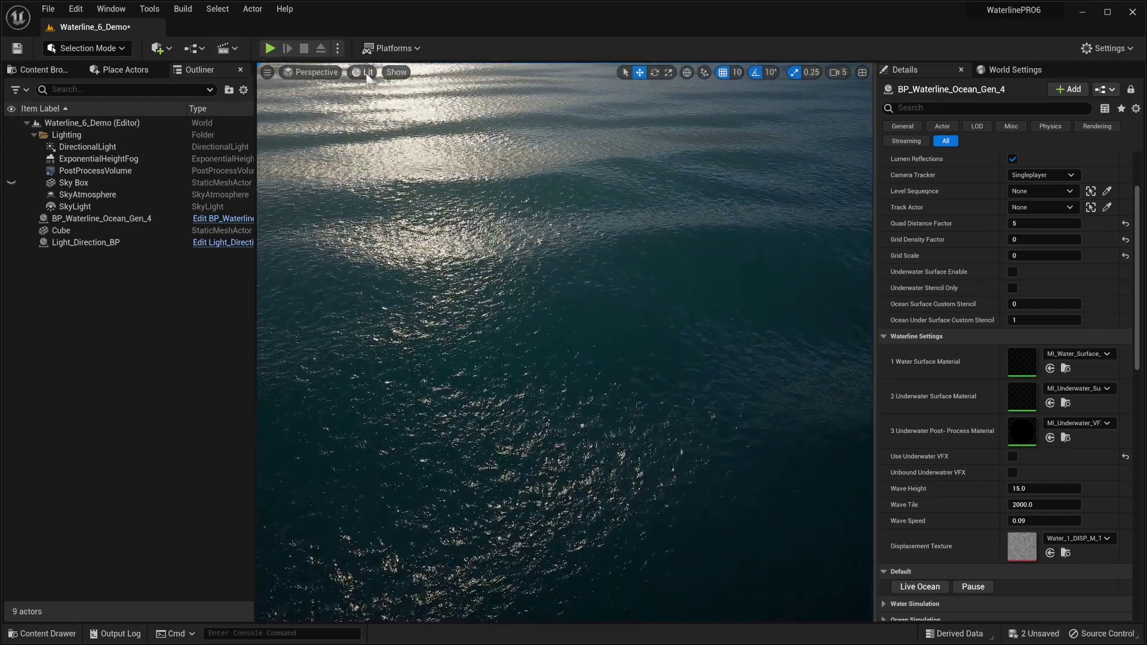
{"action": "left_click", "coordinate": [365, 72]}
{"action": "left_click", "coordinate": [407, 134]}
{"action": "right_click_drag", "start_coordinate": [558, 199], "coordinate": [558, 205]}
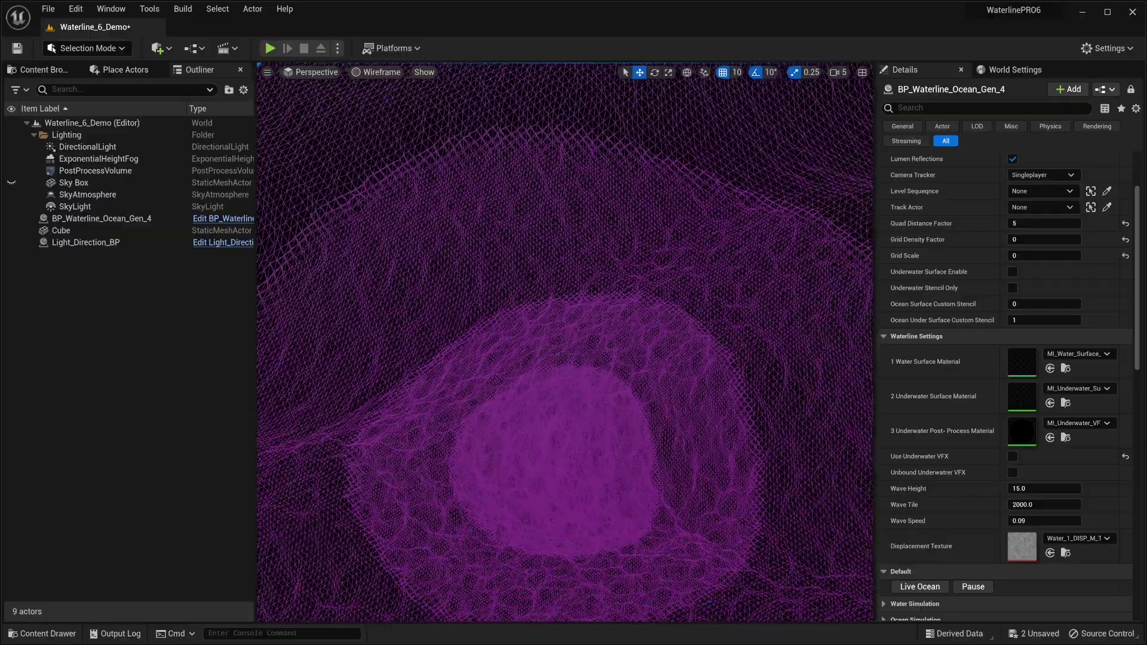
{"action": "right_click_drag", "start_coordinate": [558, 200], "coordinate": [558, 80]}
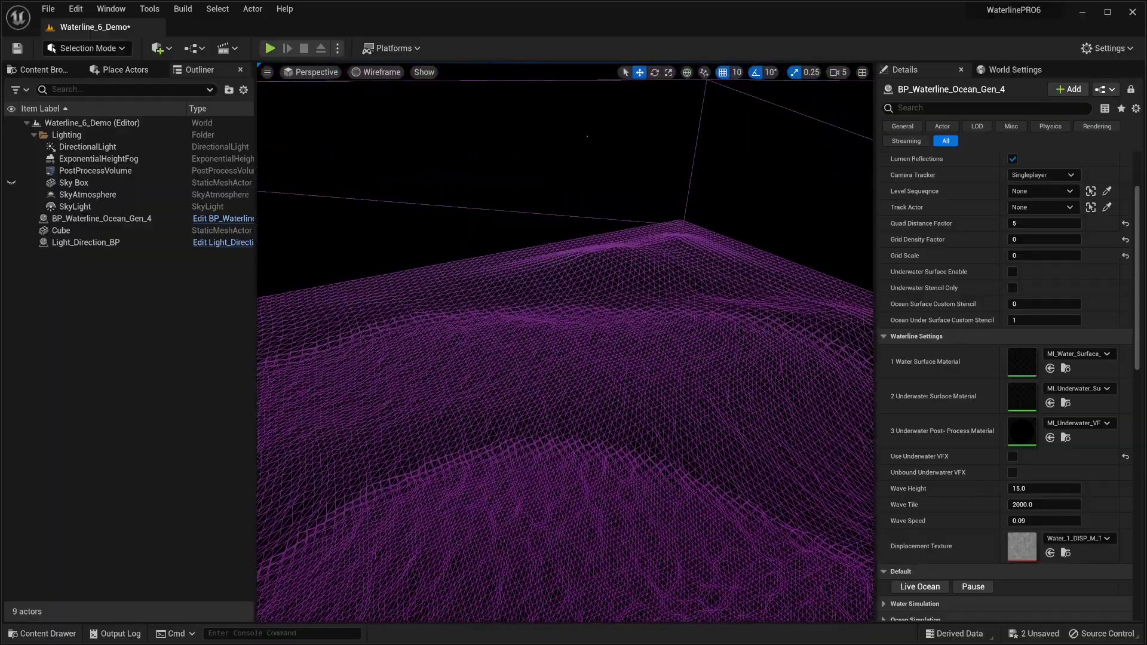
{"action": "mouse_move", "coordinate": [678, 203]}
{"action": "right_mouse_down"}
{"action": "mouse_move", "coordinate": [678, 270]}
{"action": "mouse_move", "coordinate": [678, 215]}
{"action": "right_mouse_up"}
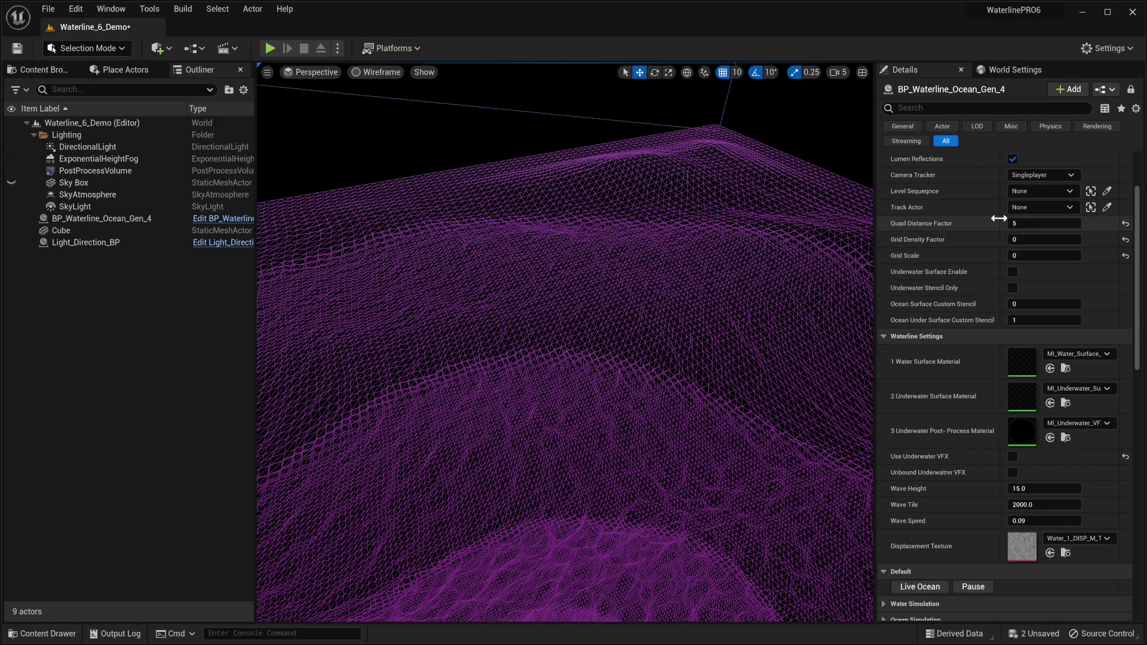
{"action": "right_click_drag", "start_coordinate": [709, 307], "coordinate": [709, 343]}
{"action": "right_click_drag", "start_coordinate": [664, 279], "coordinate": [664, 218]}
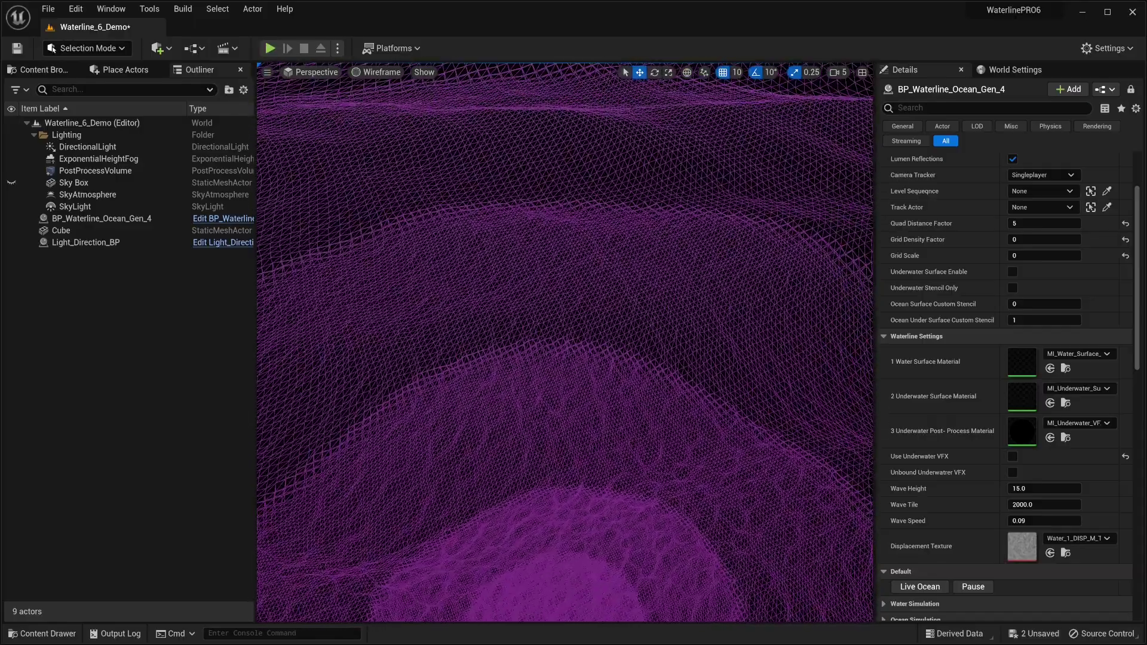
Step: Lower the ocean's Quad Distance Factor to 3 and check the wireframe mesh density around the camera
{"action": "left_click", "coordinate": [1023, 223]}
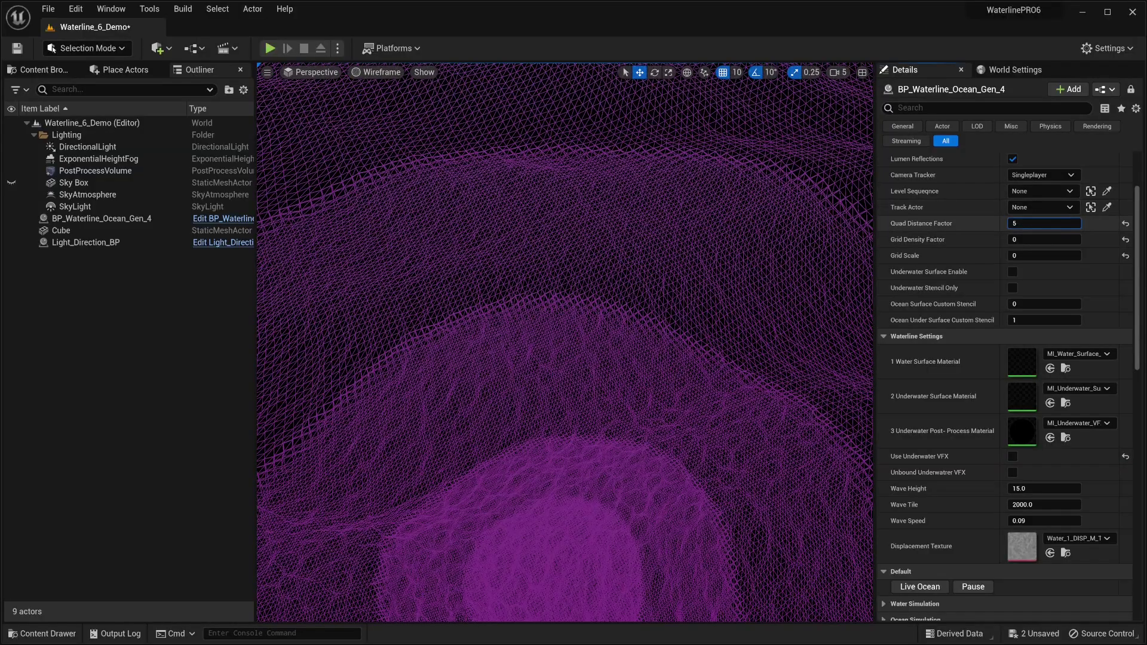
{"action": "type", "text": "4"}
{"action": "left_click_drag", "start_coordinate": [1027, 224], "coordinate": [1016, 223]}
{"action": "right_click_drag", "start_coordinate": [717, 251], "coordinate": [660, 311]}
{"action": "key", "text": "w"}
{"action": "right_click_drag", "start_coordinate": [371, 197], "coordinate": [423, 169]}
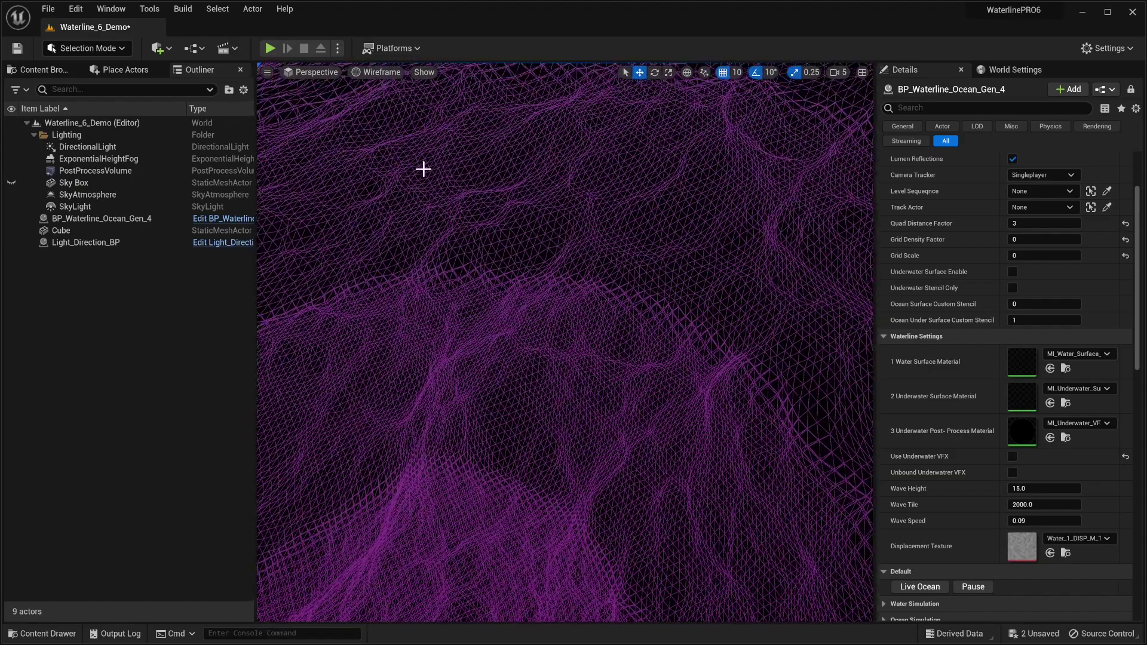
Step: Compare the ocean in Lit and Wireframe view modes, looking out to the corner of the mesh
{"action": "left_click", "coordinate": [382, 72]}
{"action": "left_click", "coordinate": [393, 103]}
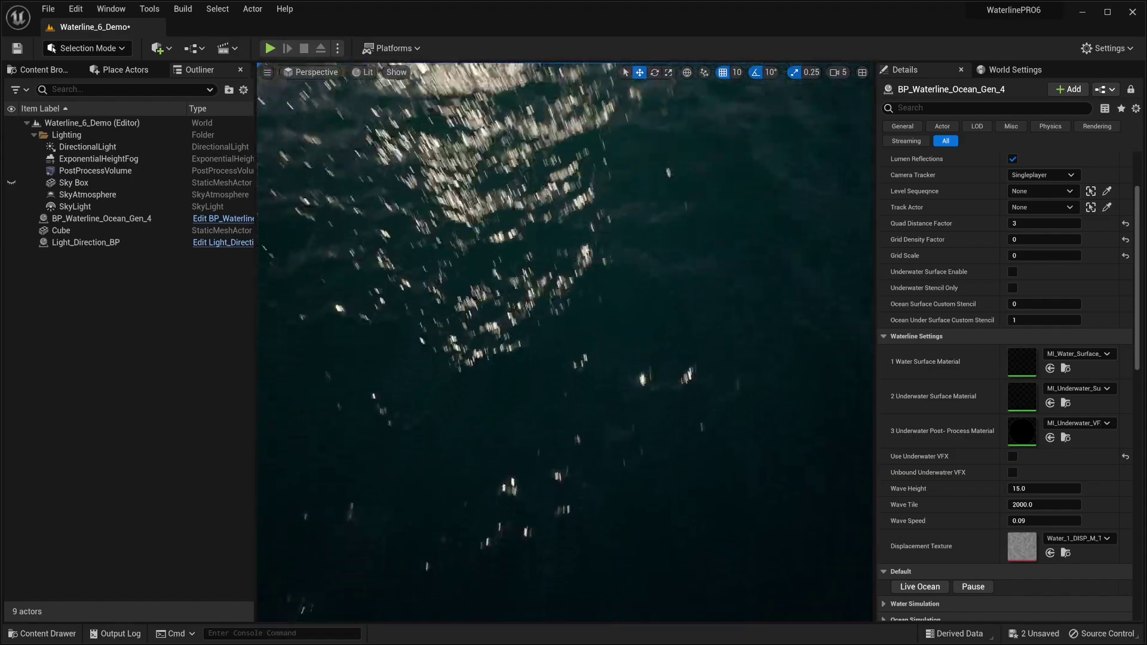
{"action": "left_click", "coordinate": [365, 71]}
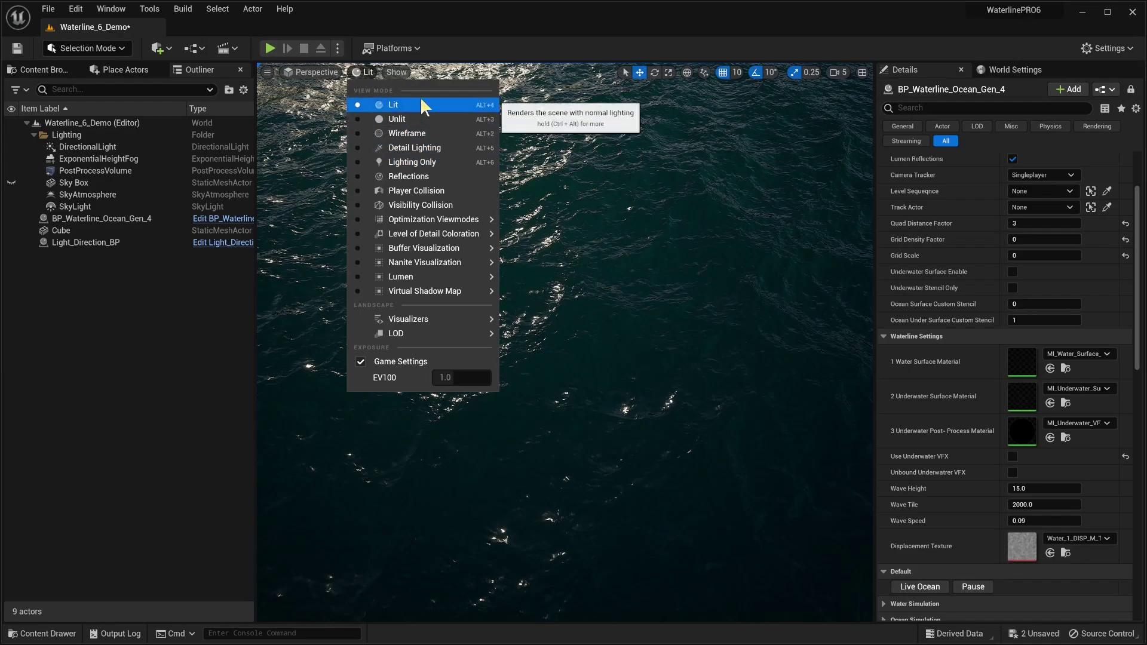
{"action": "left_click", "coordinate": [409, 133]}
{"action": "right_click_drag", "start_coordinate": [781, 314], "coordinate": [781, 247]}
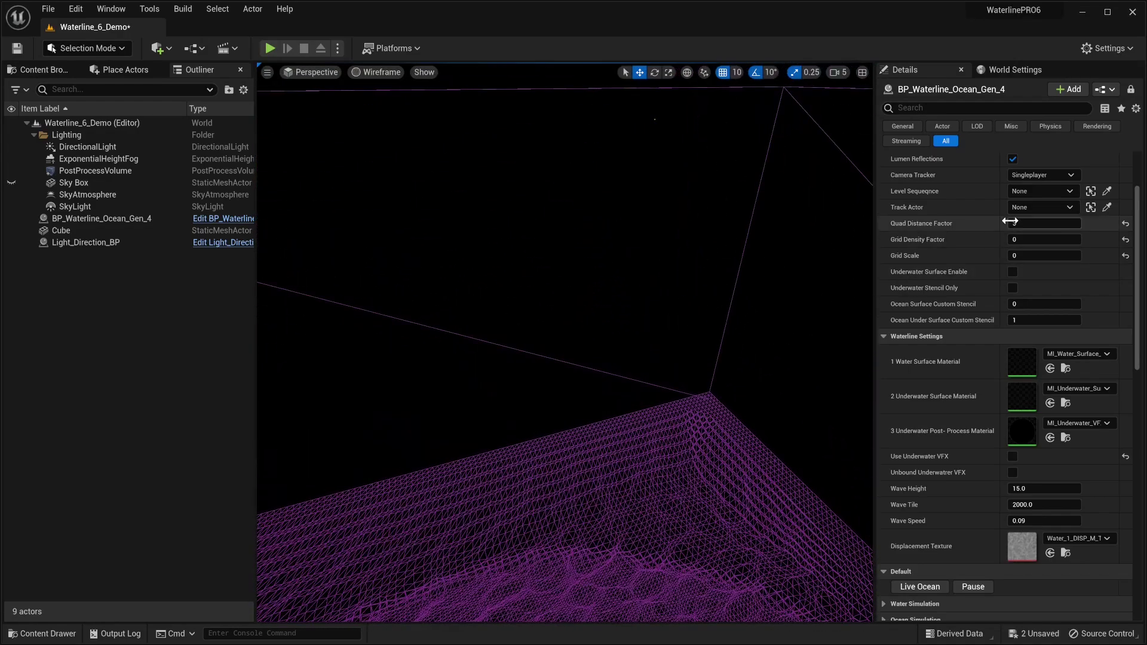
Step: Raise the ocean's Quad Distance Factor to 10 and return the viewport to Lit view mode
{"action": "left_click_drag", "start_coordinate": [1029, 223], "coordinate": [1066, 223]}
{"action": "right_click_drag", "start_coordinate": [564, 342], "coordinate": [564, 256]}
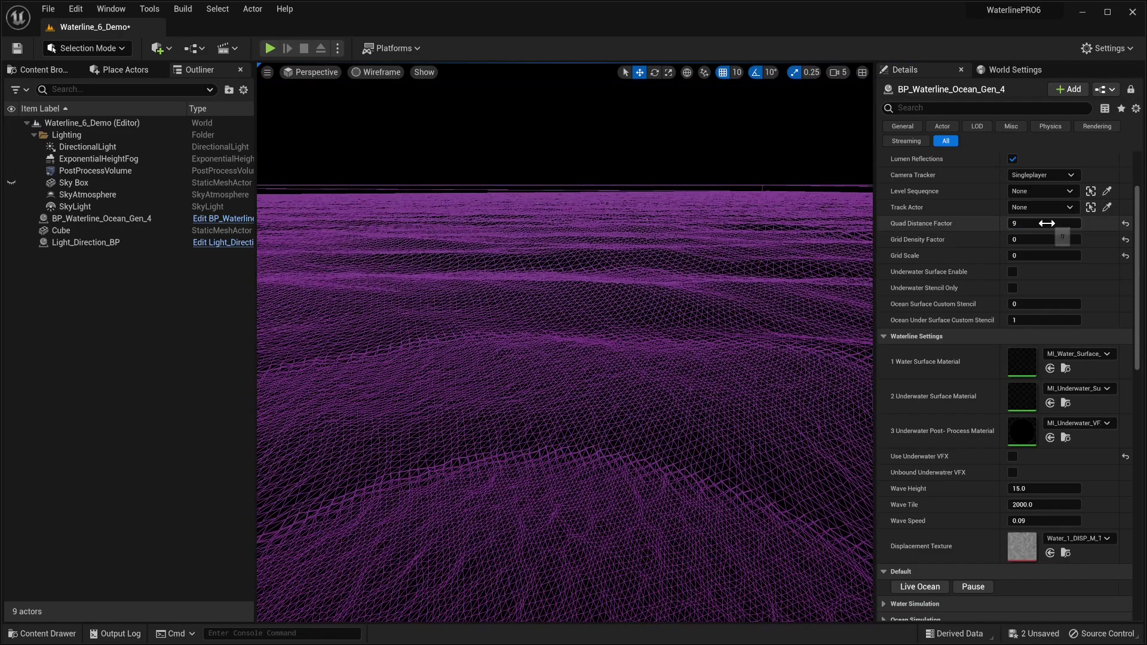
{"action": "left_click_drag", "start_coordinate": [1045, 223], "coordinate": [1052, 223]}
{"action": "left_click", "coordinate": [380, 73]}
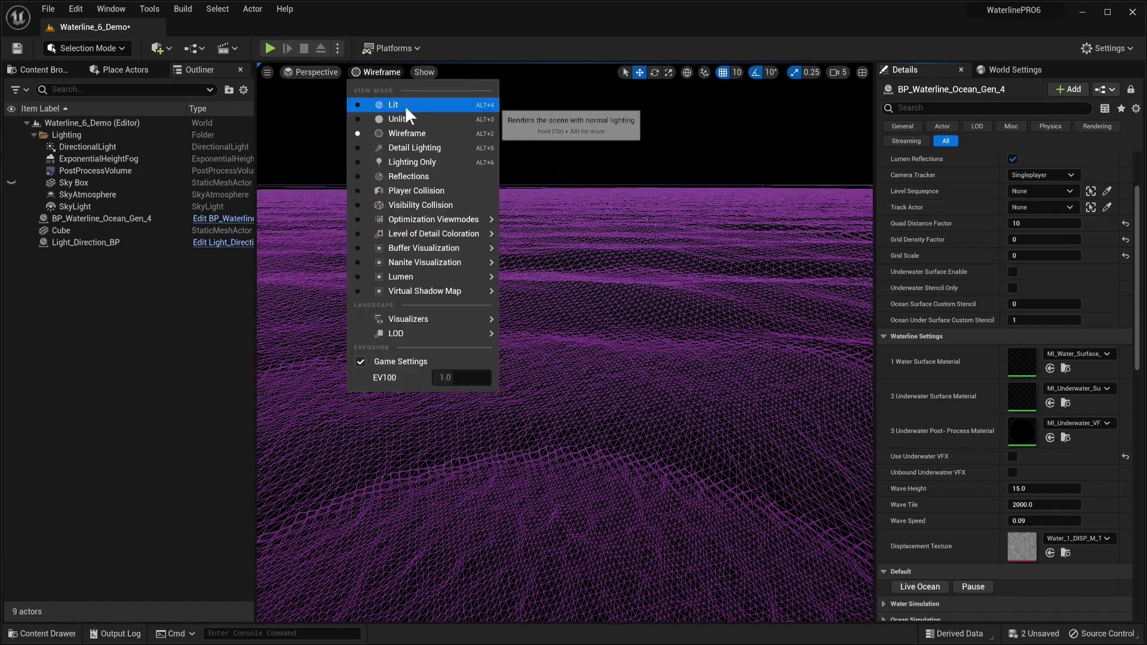
{"action": "left_click", "coordinate": [404, 105]}
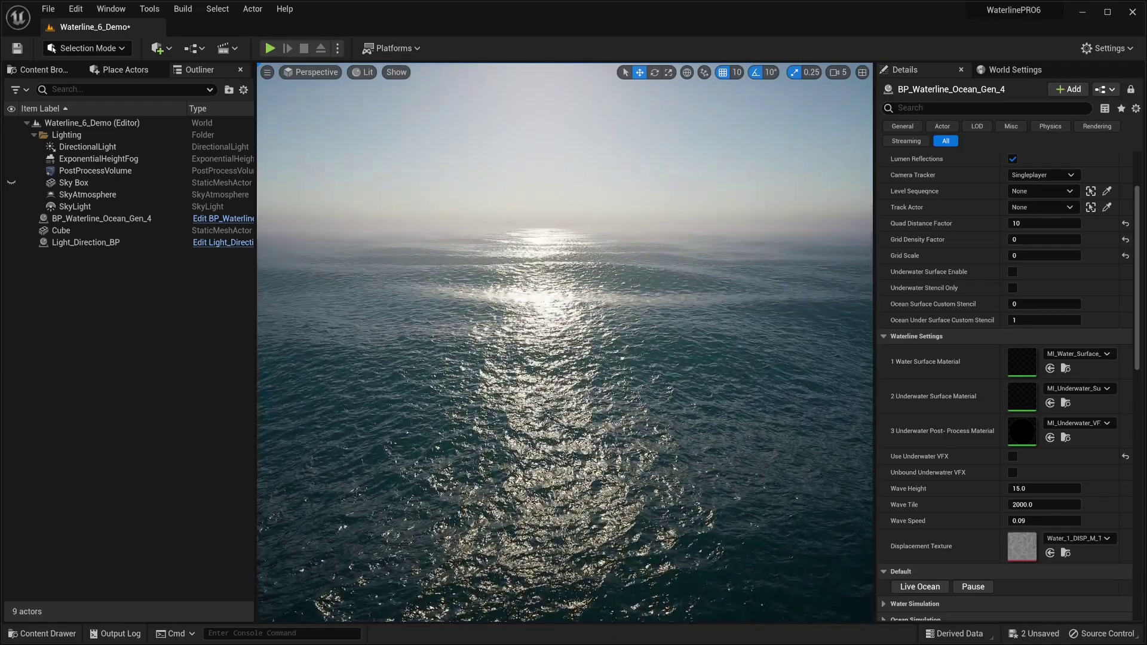
Step: Narrow the viewport's horizontal field of view to about 12 to inspect the distant water at the horizon
{"action": "left_click", "coordinate": [266, 72]}
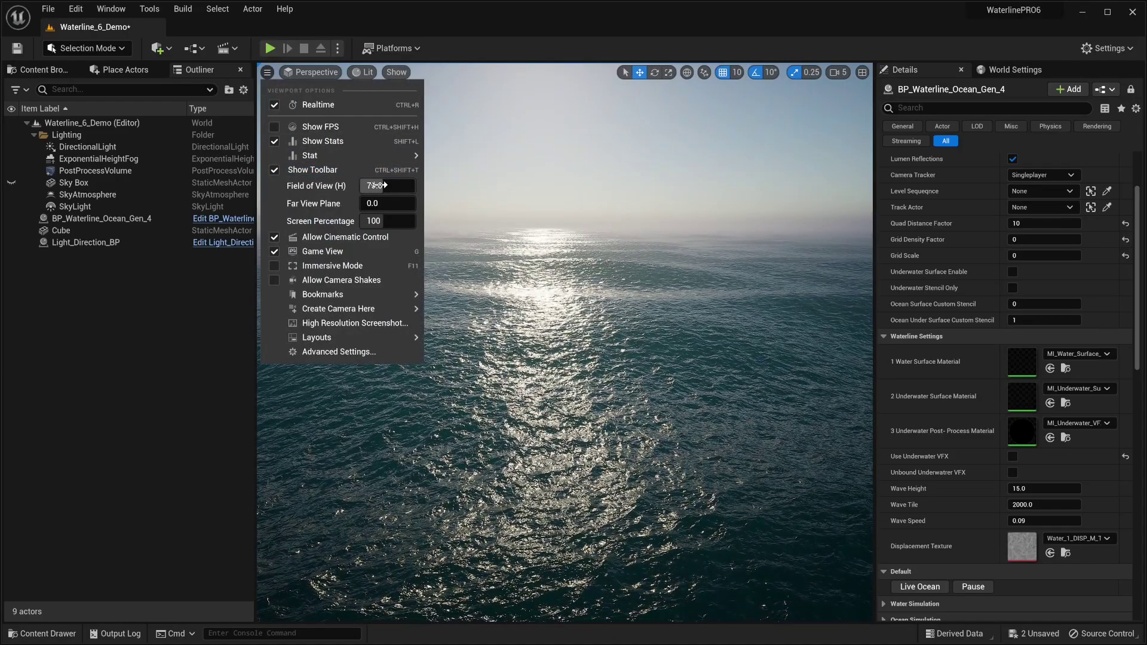
{"action": "left_click_drag", "start_coordinate": [384, 185], "coordinate": [326, 186]}
{"action": "right_click_drag", "start_coordinate": [564, 250], "coordinate": [565, 431]}
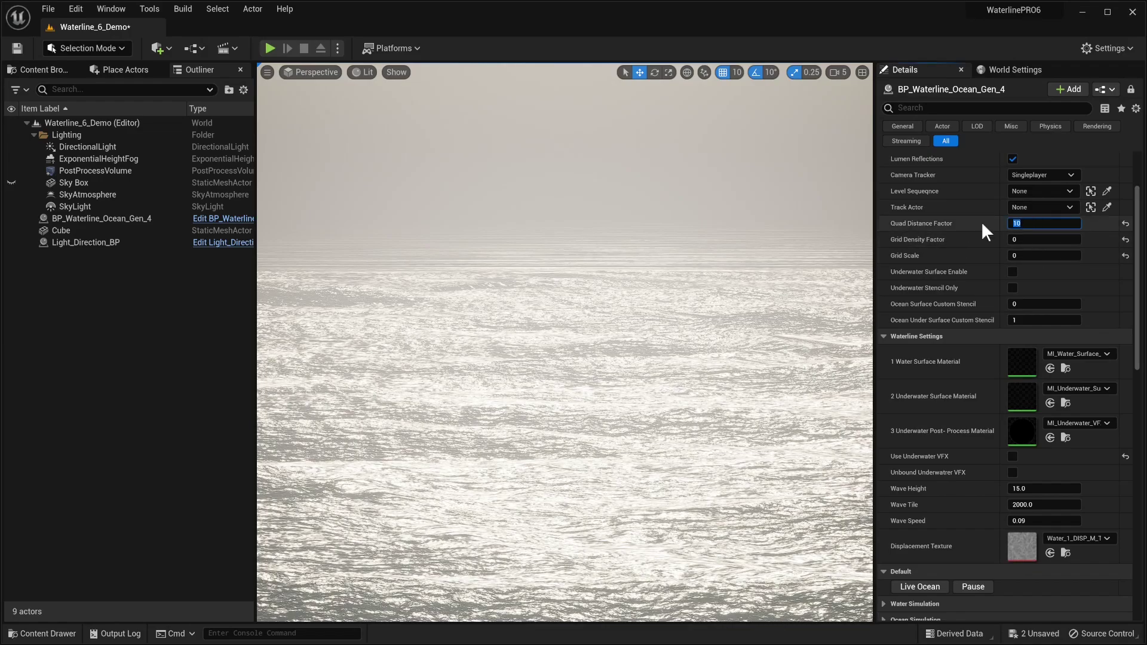
Step: Set the ocean's Quad Distance Factor to 11 and check the water near the horizon
{"action": "type", "text": "11"}
{"action": "key", "text": "Return"}
{"action": "right_click_drag", "start_coordinate": [735, 224], "coordinate": [696, 193]}
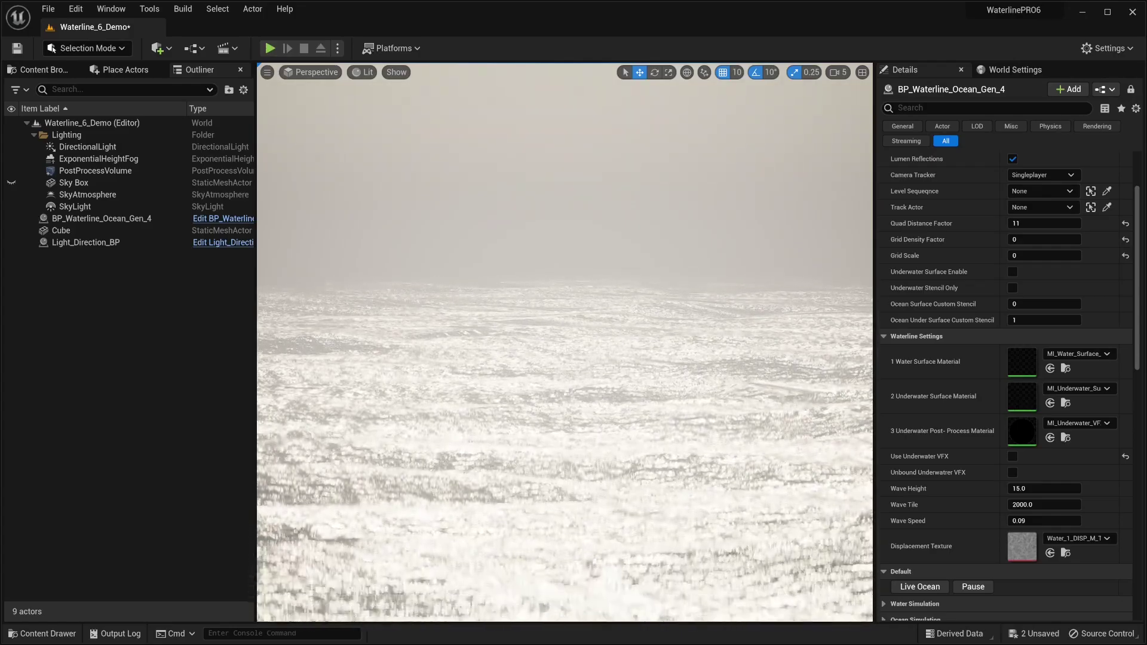
{"action": "right_click_drag", "start_coordinate": [565, 281], "coordinate": [564, 389]}
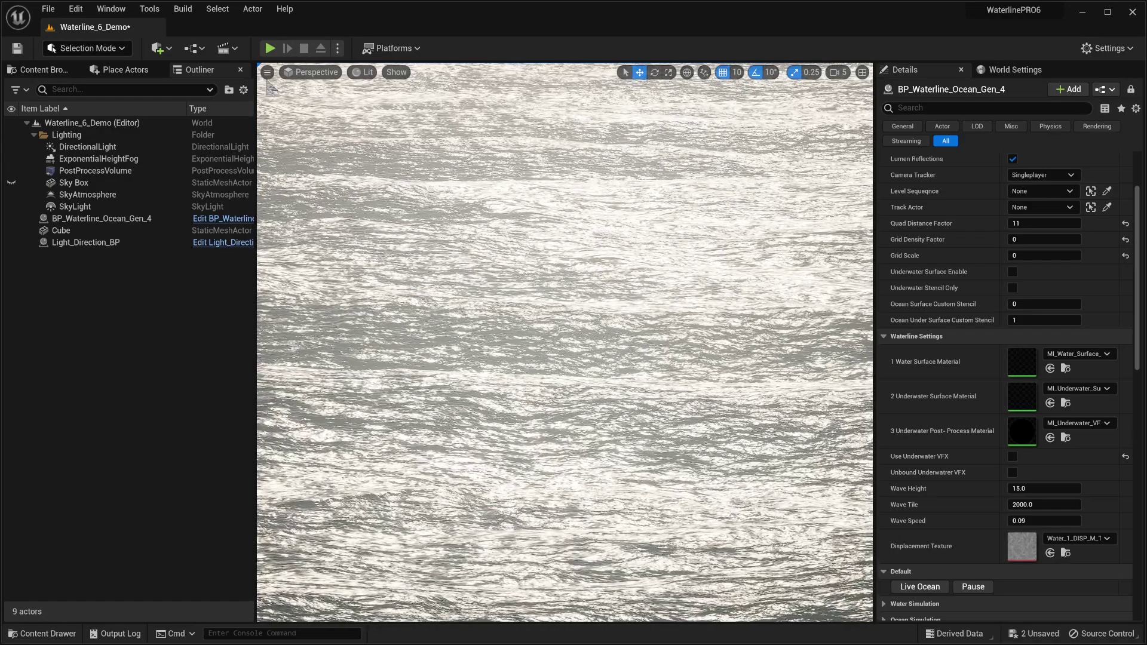
Step: Set the viewport's horizontal field of view to 90 and look across the ocean towards the sun
{"action": "left_click", "coordinate": [267, 72]}
{"action": "left_click_drag", "start_coordinate": [373, 187], "coordinate": [378, 187]}
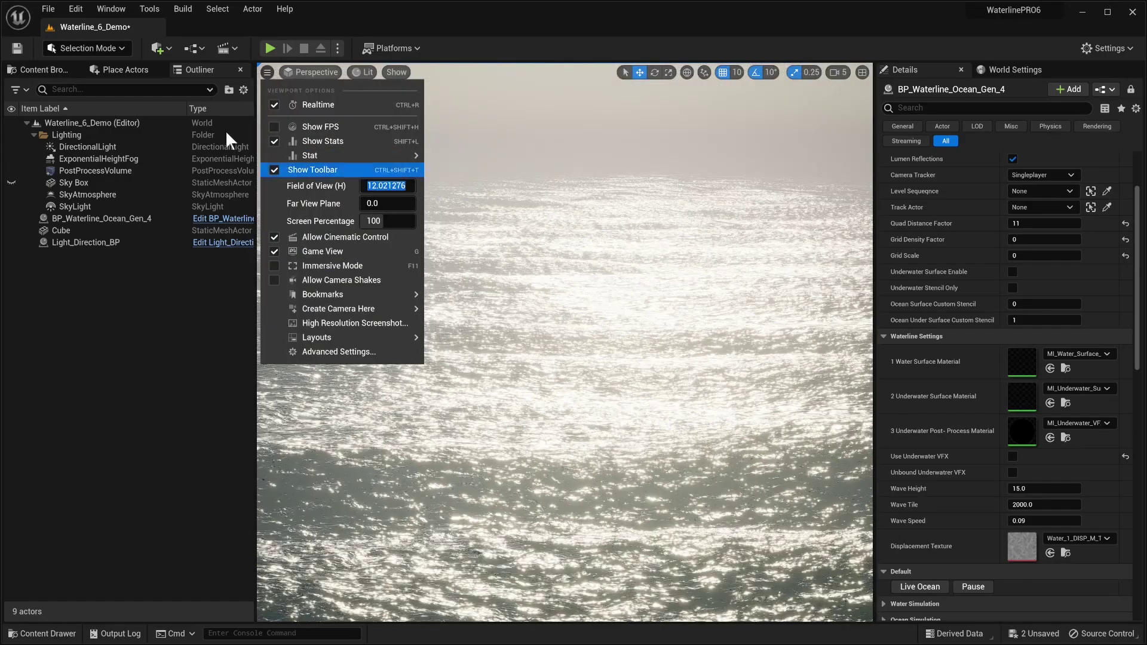
{"action": "type", "text": "90"}
{"action": "key", "text": "Return"}
{"action": "right_click_drag", "start_coordinate": [558, 364], "coordinate": [554, 376]}
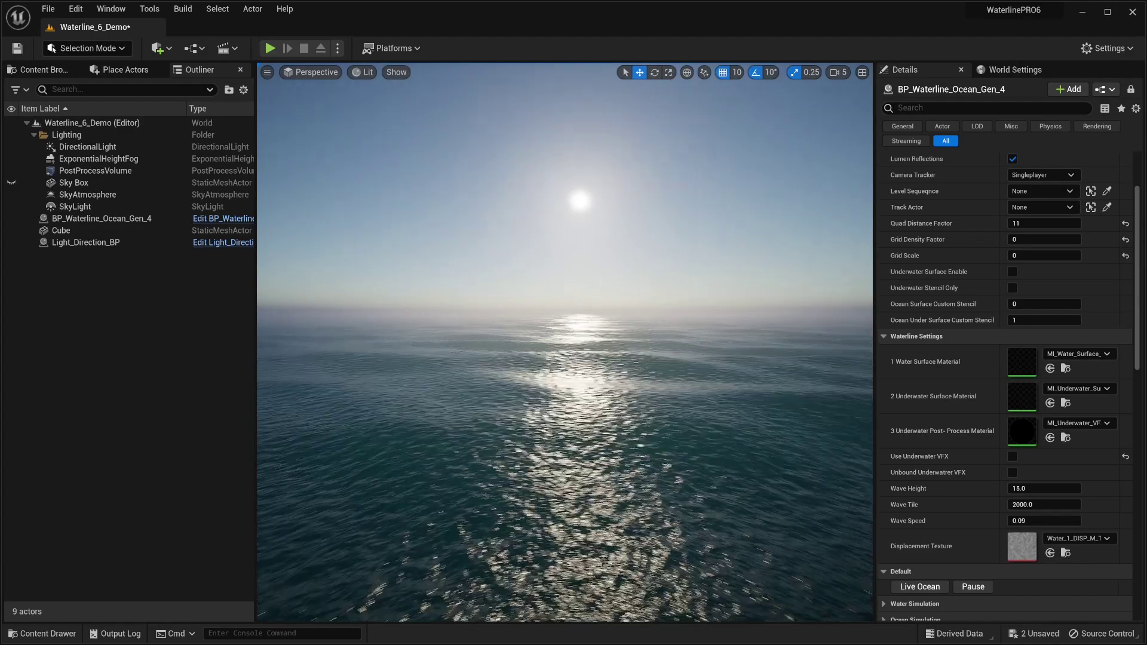
Step: Set the viewport's horizontal field of view to 75 and look over the water towards the sun and horizon
{"action": "left_click", "coordinate": [261, 70]}
{"action": "left_click", "coordinate": [387, 185]}
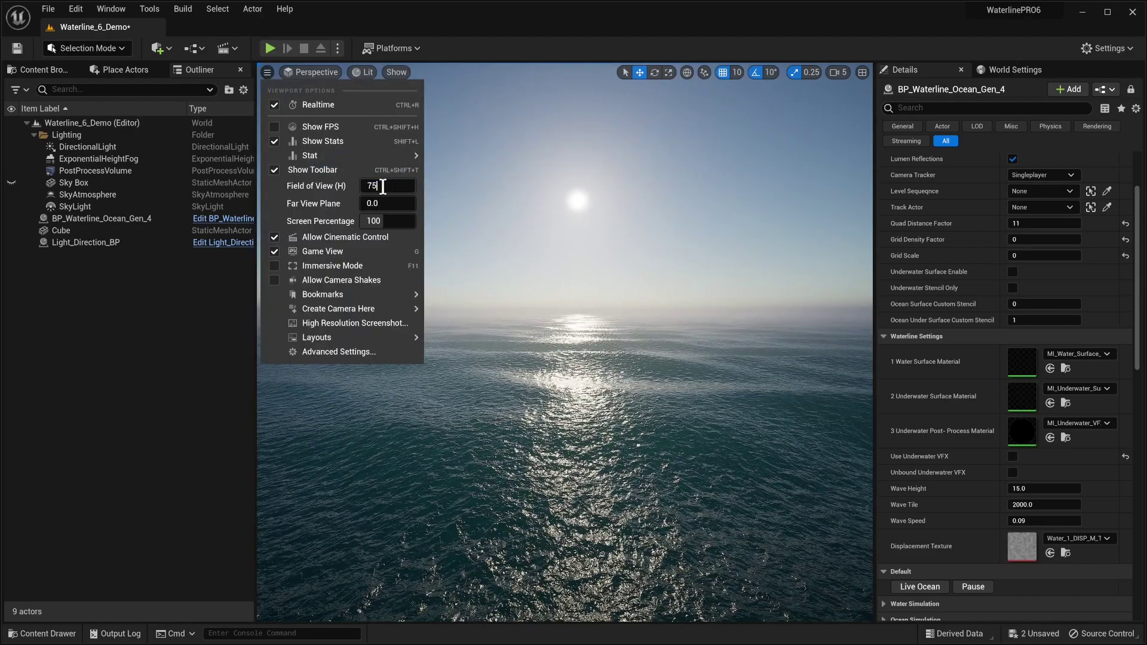
{"action": "type", "text": "75"}
{"action": "key", "text": "Return"}
{"action": "right_click_drag", "start_coordinate": [566, 285], "coordinate": [635, 310]}
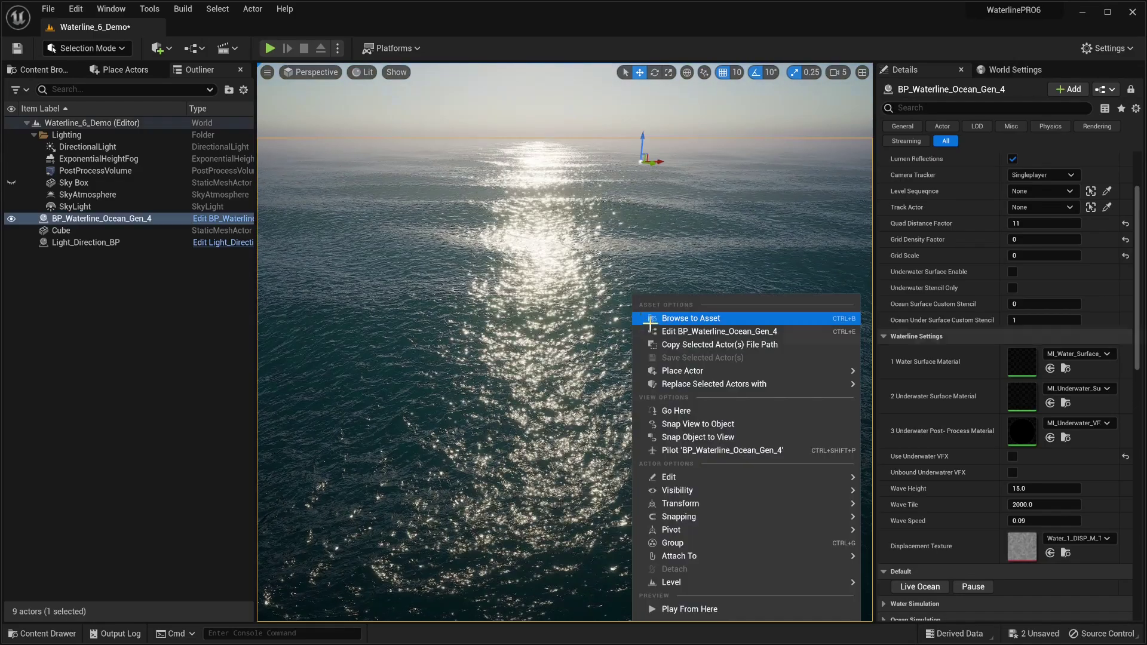
{"action": "right_click_drag", "start_coordinate": [577, 211], "coordinate": [591, 192]}
{"action": "key", "text": "w"}
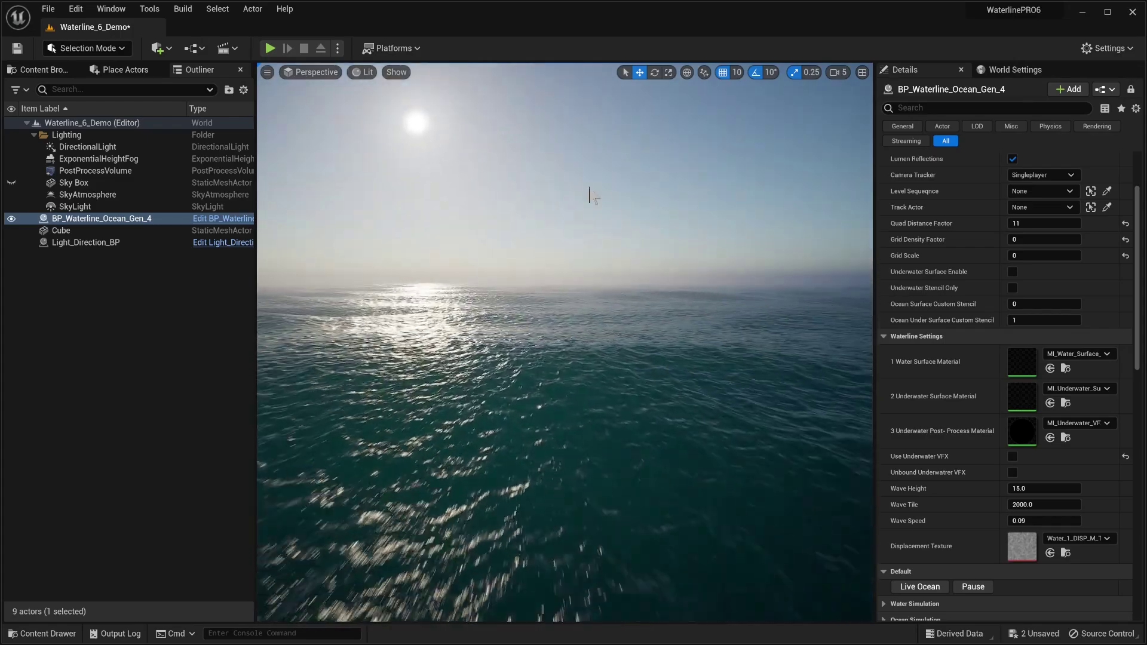
Step: Set the viewport's horizontal field of view to 90, then inspect the waves close to the surface and from above
{"action": "left_click", "coordinate": [267, 72]}
{"action": "left_click", "coordinate": [376, 185]}
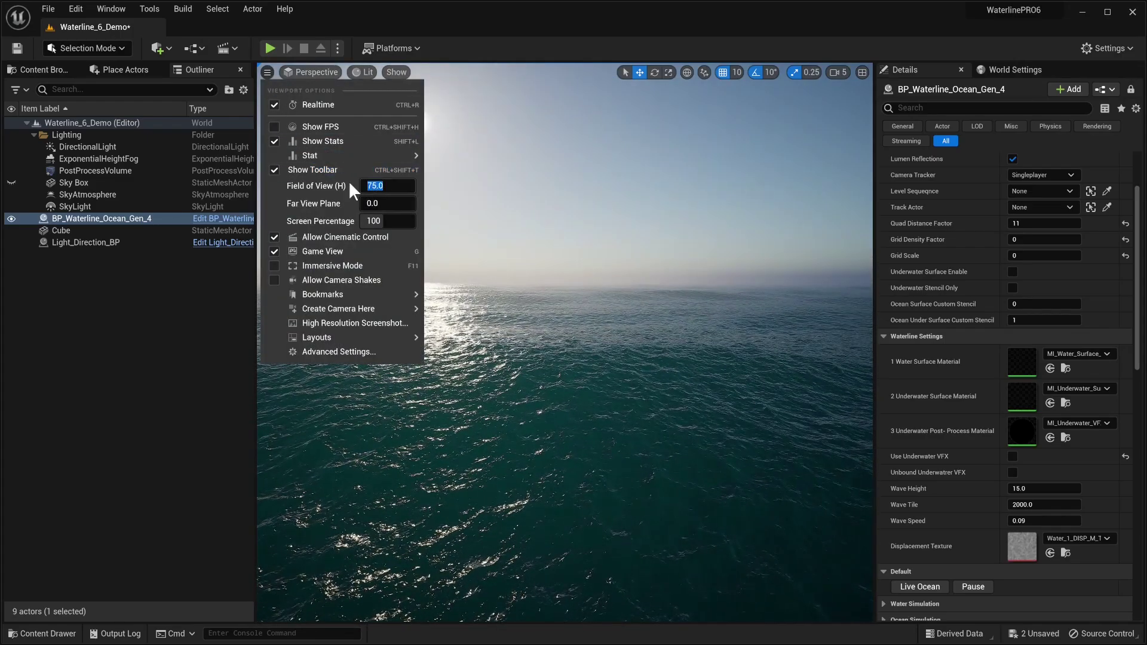
{"action": "type", "text": "90"}
{"action": "key", "text": "Return"}
{"action": "right_click_drag", "start_coordinate": [607, 251], "coordinate": [529, 168]}
{"action": "key", "text": "w"}
{"action": "key", "text": "e"}
{"action": "key", "text": "q"}
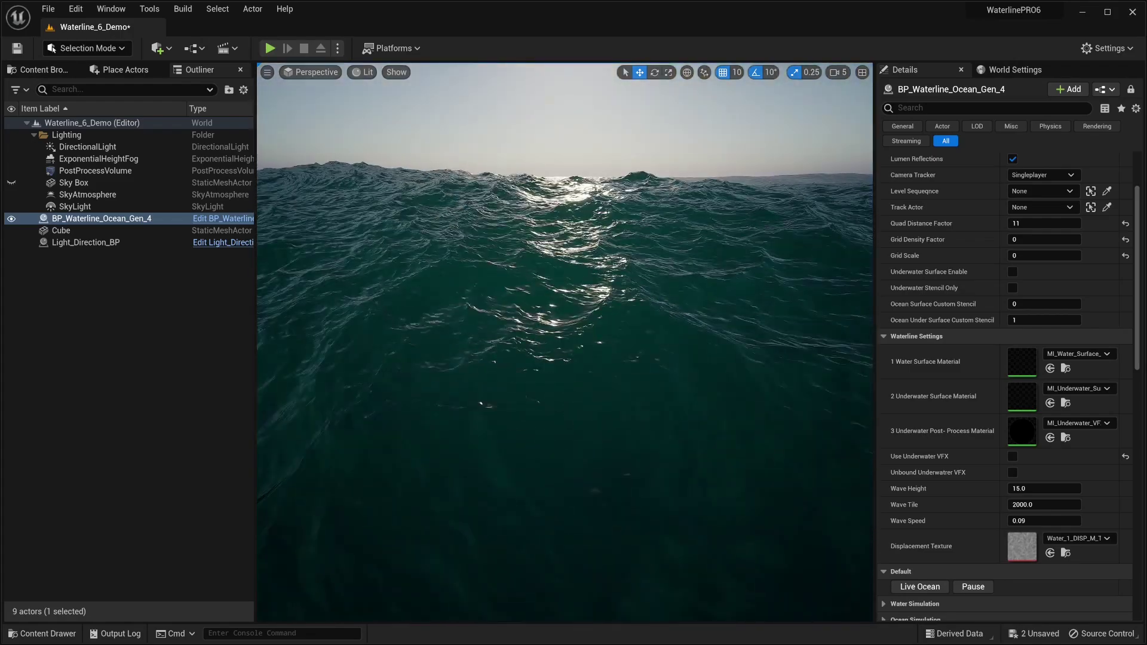
{"action": "right_click_drag", "start_coordinate": [622, 212], "coordinate": [599, 329]}
{"action": "key", "text": "w"}
{"action": "key", "text": "s"}
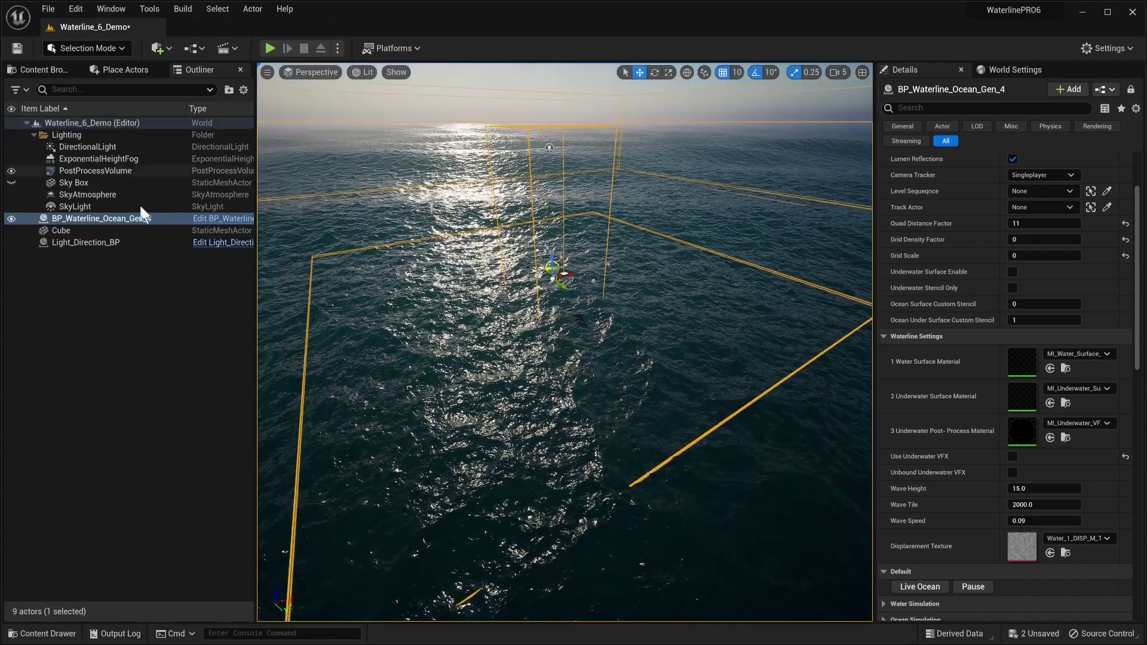
Step: Narrow the viewport's horizontal field of view to frame the floating cube closely, and hide the editor overlays with Game View
{"action": "left_click", "coordinate": [267, 72]}
{"action": "left_click_drag", "start_coordinate": [388, 185], "coordinate": [361, 186]}
{"action": "right_click_drag", "start_coordinate": [602, 290], "coordinate": [604, 258]}
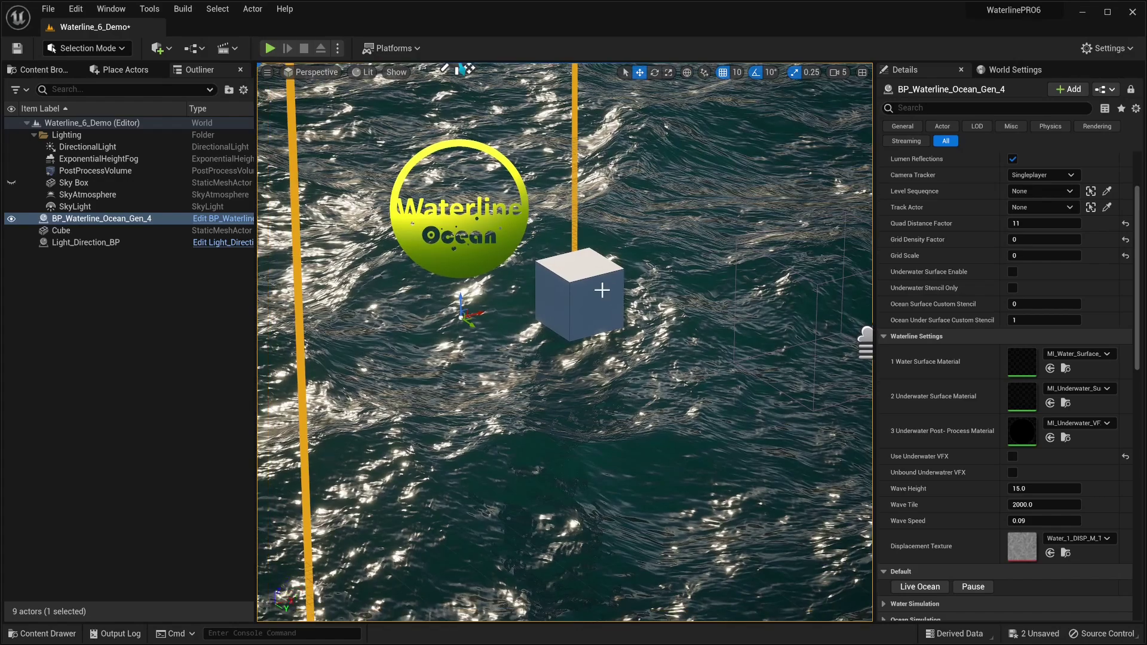
{"action": "left_click", "coordinate": [361, 72]}
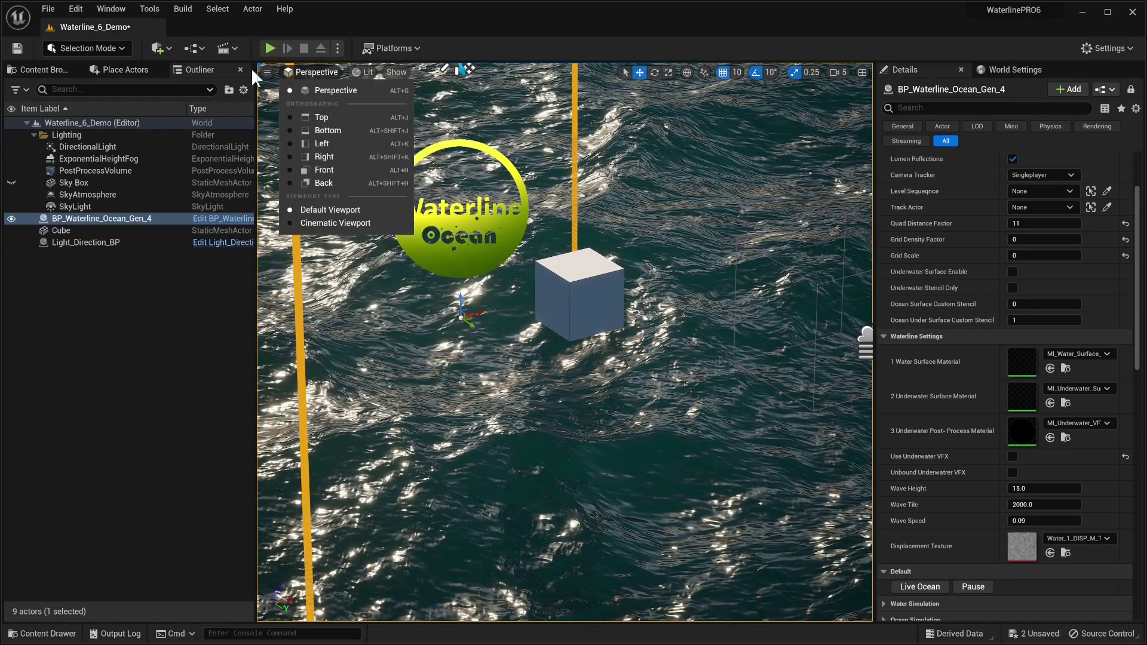
{"action": "mouse_move", "coordinate": [274, 75]}
{"action": "mouse_move", "coordinate": [392, 186]}
{"action": "left_mouse_down"}
{"action": "mouse_move", "coordinate": [373, 185]}
{"action": "mouse_move", "coordinate": [387, 186]}
{"action": "left_mouse_up"}
{"action": "right_click_drag", "start_coordinate": [568, 206], "coordinate": [573, 145]}
{"action": "key", "text": "g"}
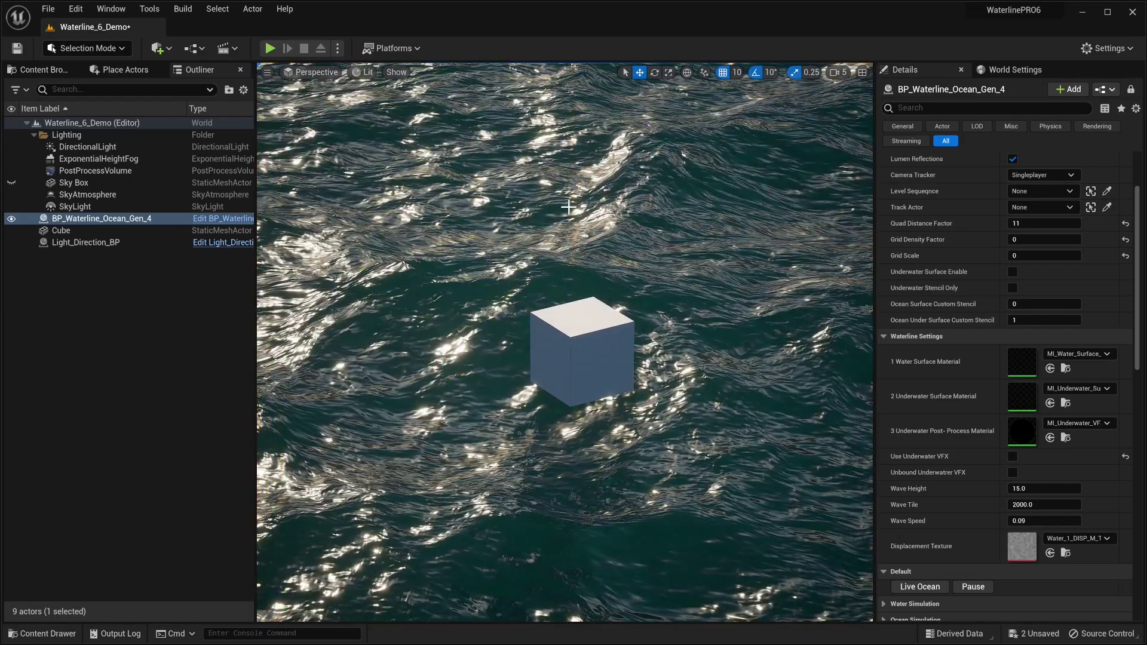
Step: Switch the viewport to Wireframe view mode to show the ocean mesh around the cube
{"action": "left_click", "coordinate": [323, 73]}
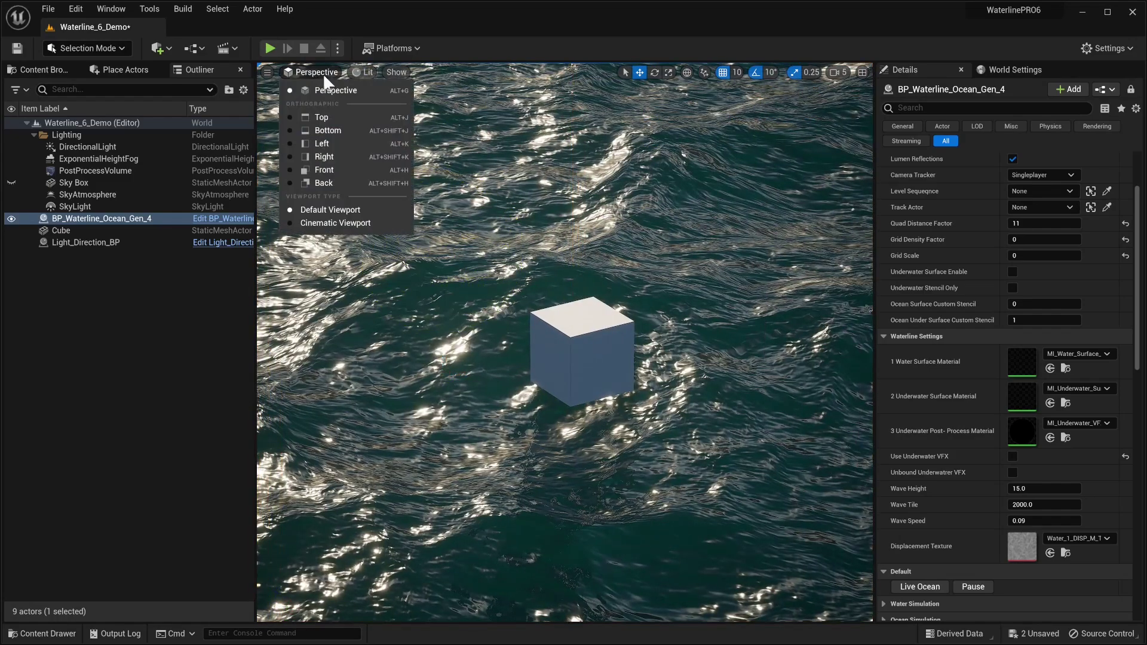
{"action": "mouse_move", "coordinate": [348, 73]}
{"action": "left_click", "coordinate": [407, 134]}
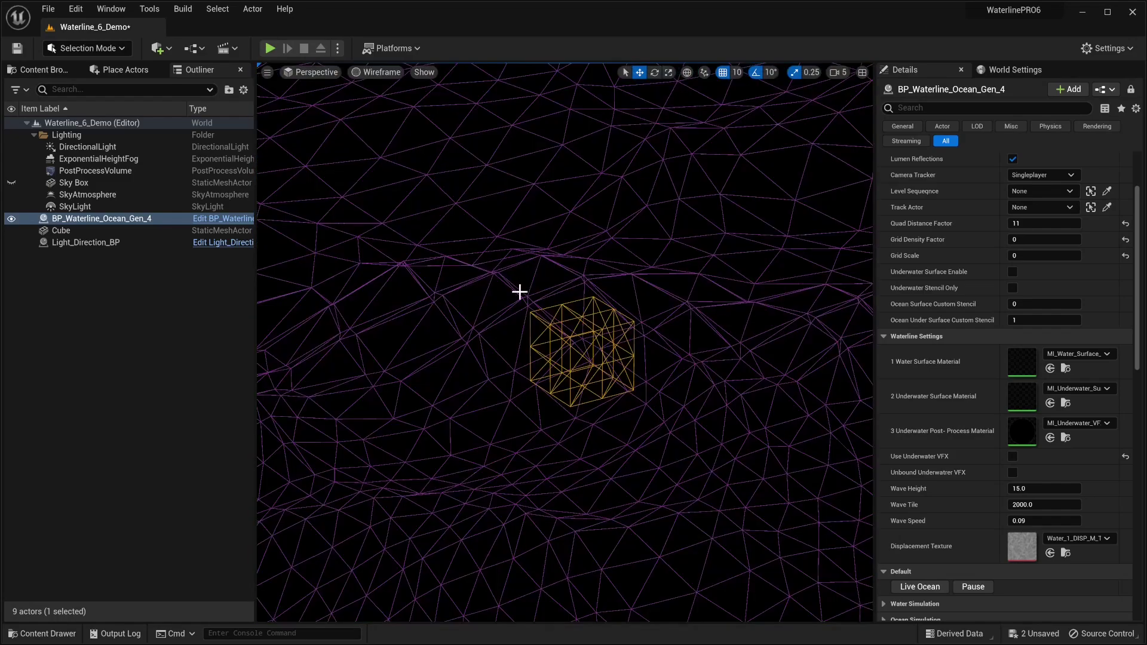